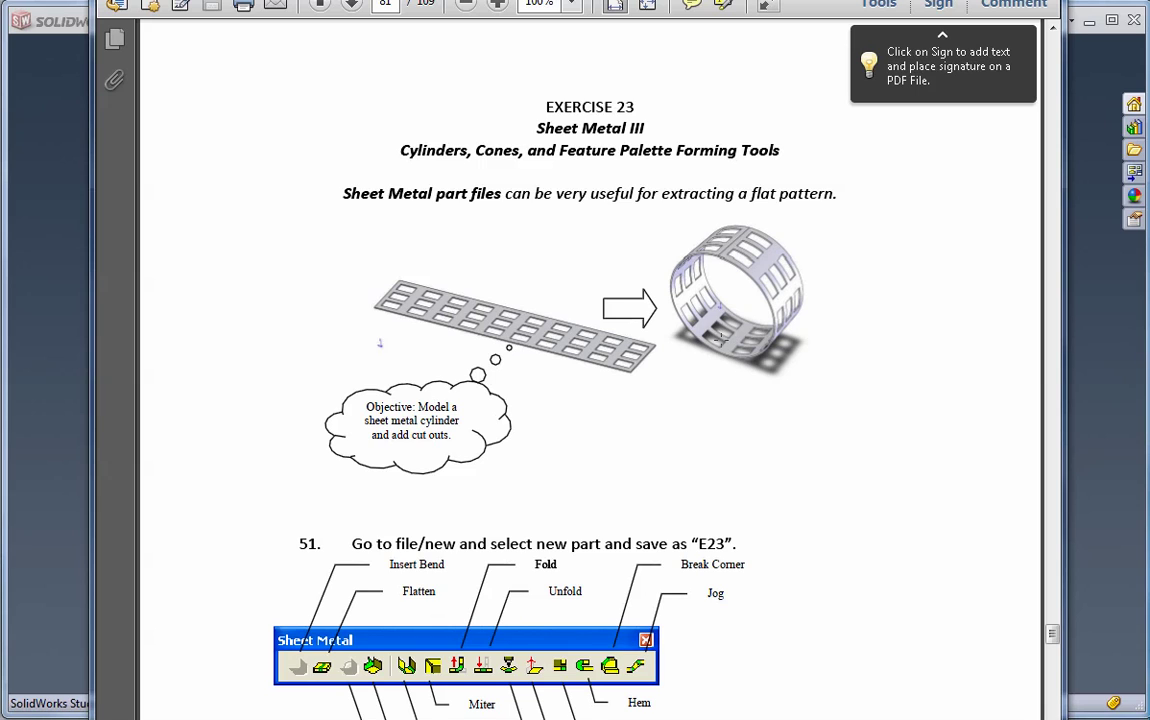
- Read through the Exercise 23 sketch instructions, switch to SolidWorks and create a new part document
{"action": "scroll", "coordinate": [826, 395], "scroll_direction": "down", "scroll_amount": 10}
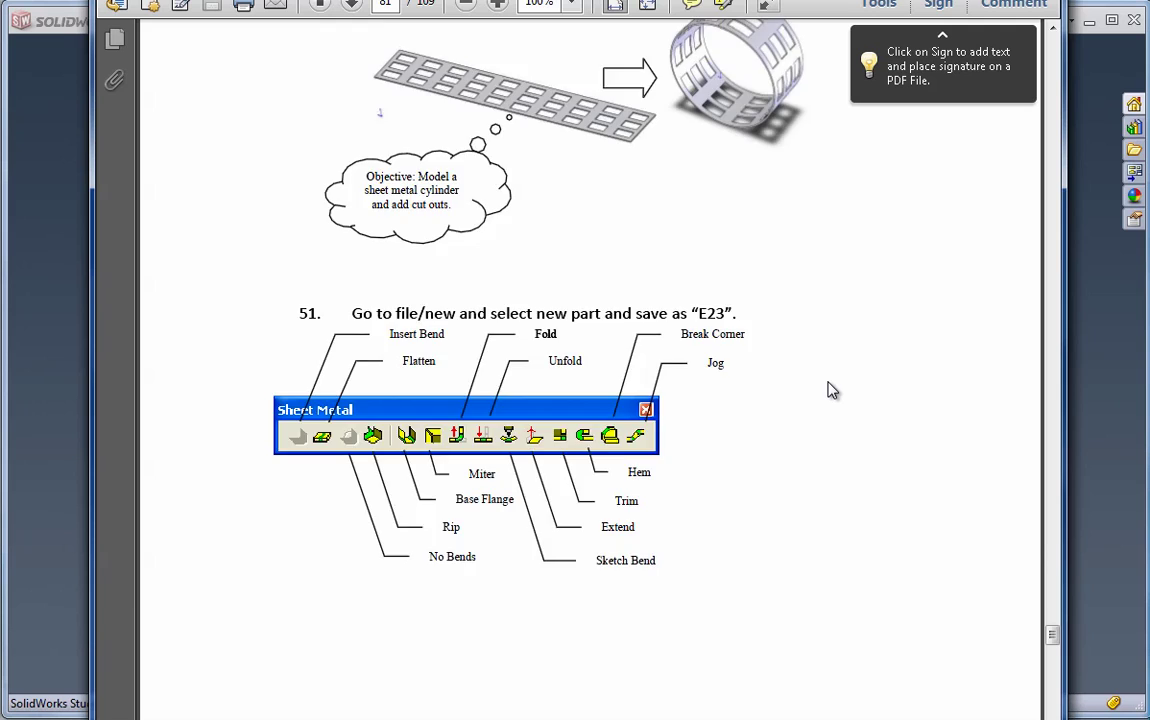
{"action": "scroll", "coordinate": [823, 384], "scroll_direction": "down", "scroll_amount": 1}
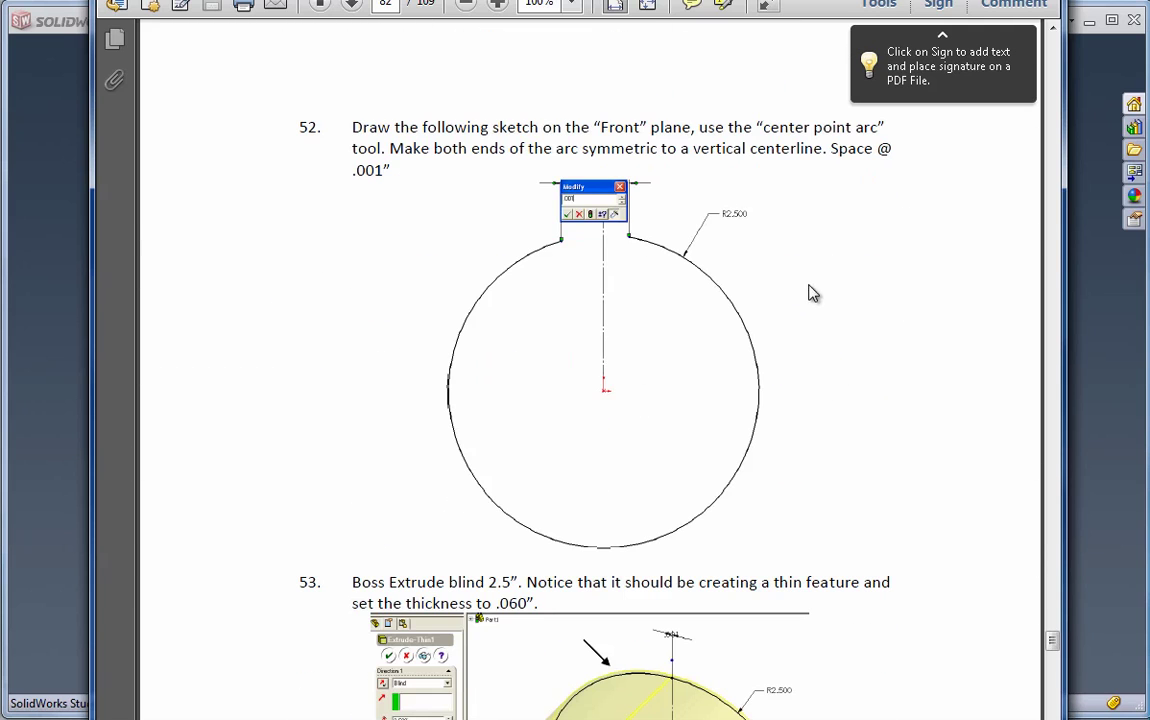
{"action": "left_click", "coordinate": [1078, 332]}
{"action": "left_click", "coordinate": [152, 21]}
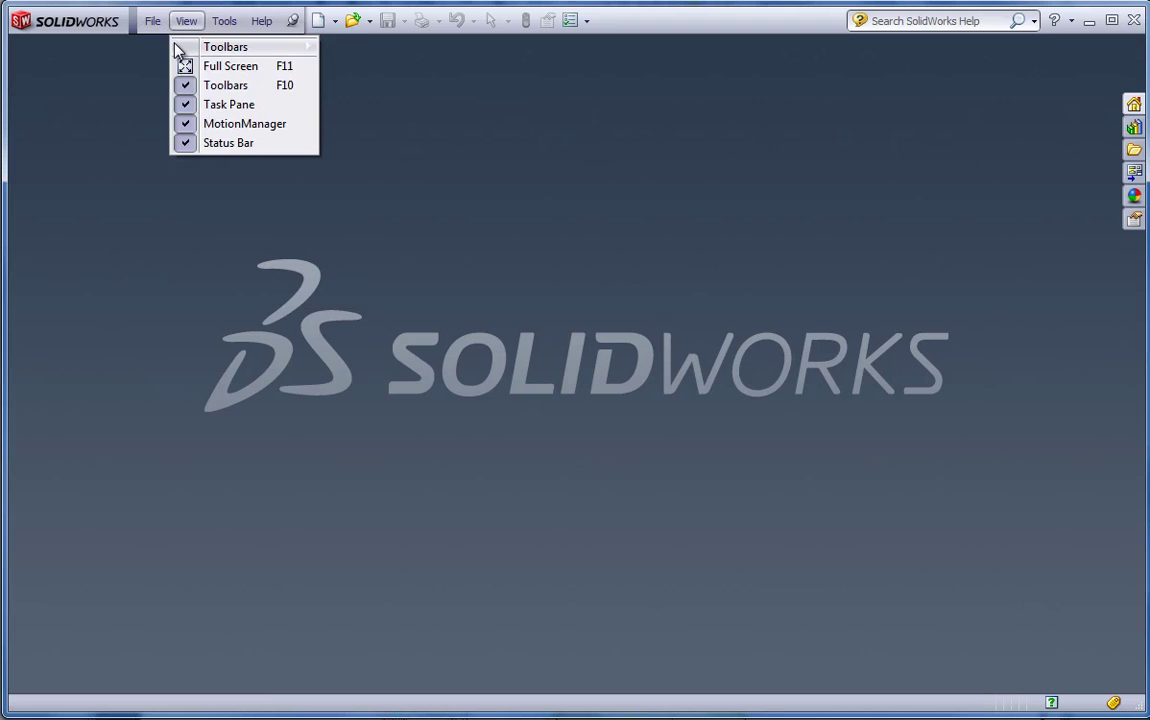
{"action": "left_click", "coordinate": [175, 50]}
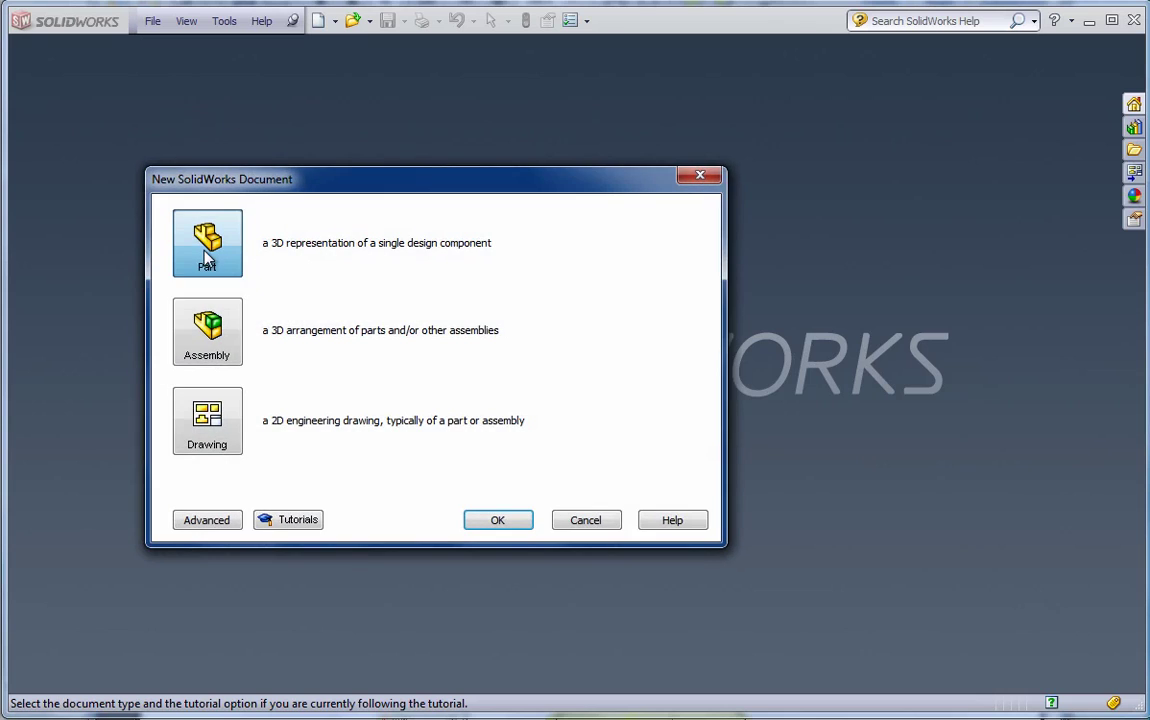
{"action": "double_click", "coordinate": [207, 255]}
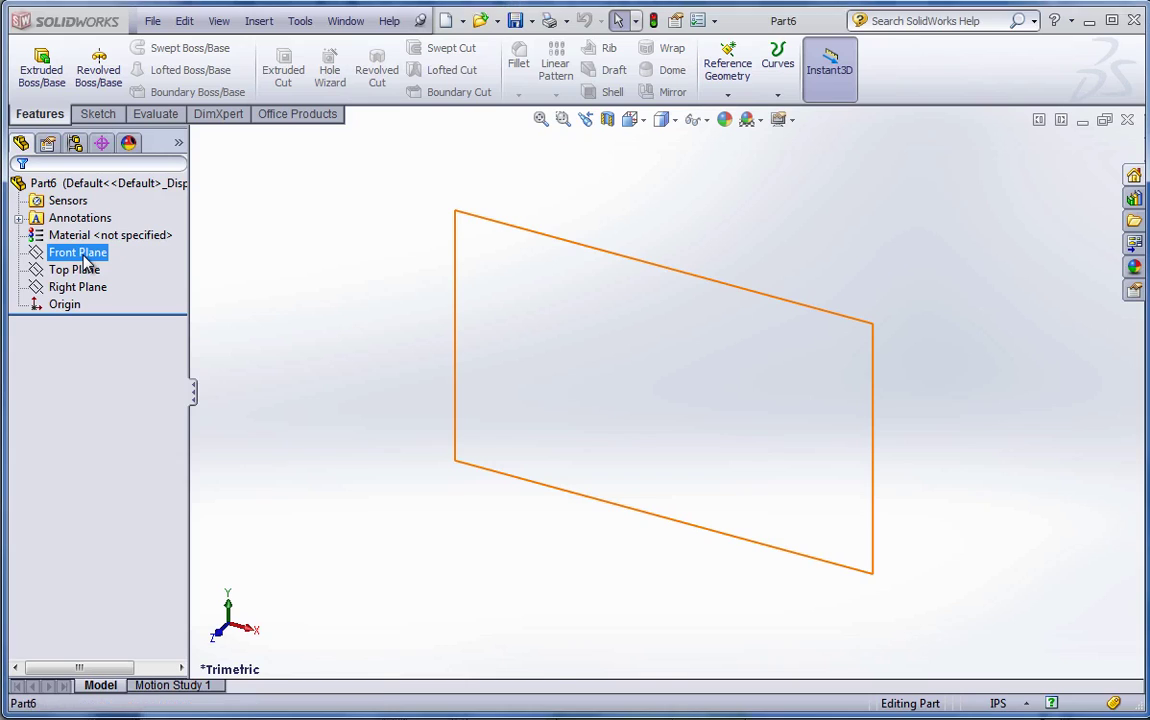
- On the Front Plane, sketch a centerpoint arc centred on the origin, about 3.4 in radius and 333°, leaving a gap above the origin
{"action": "left_click", "coordinate": [82, 255]}
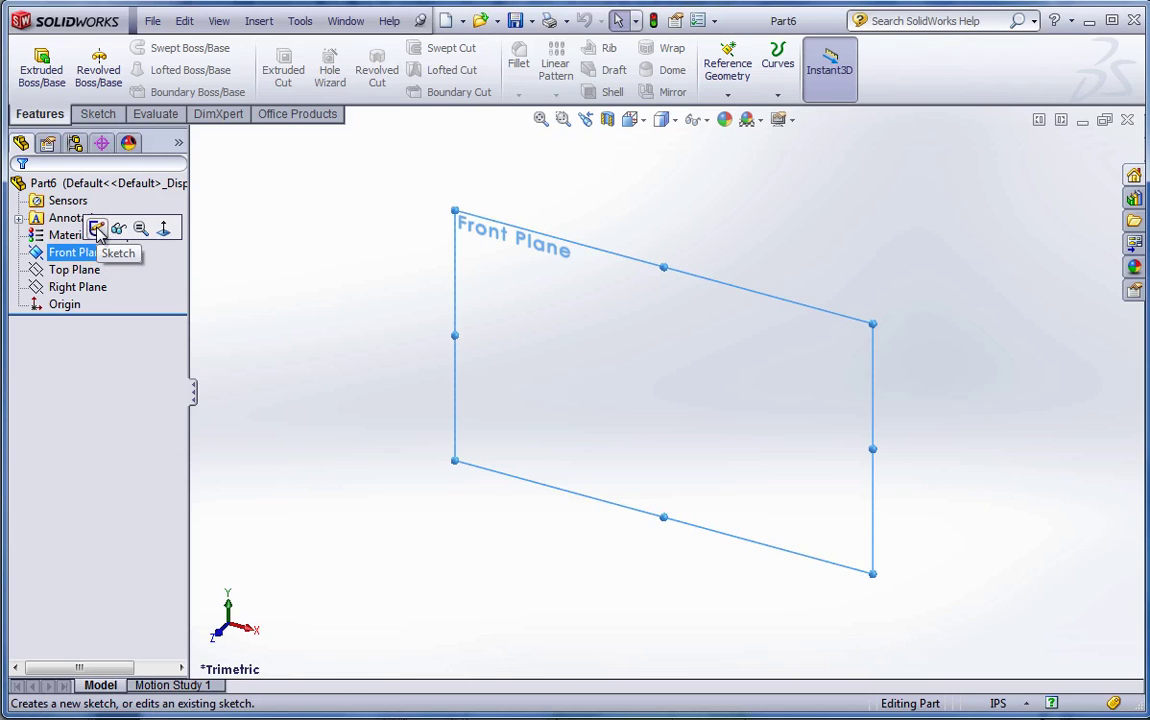
{"action": "left_click", "coordinate": [97, 229]}
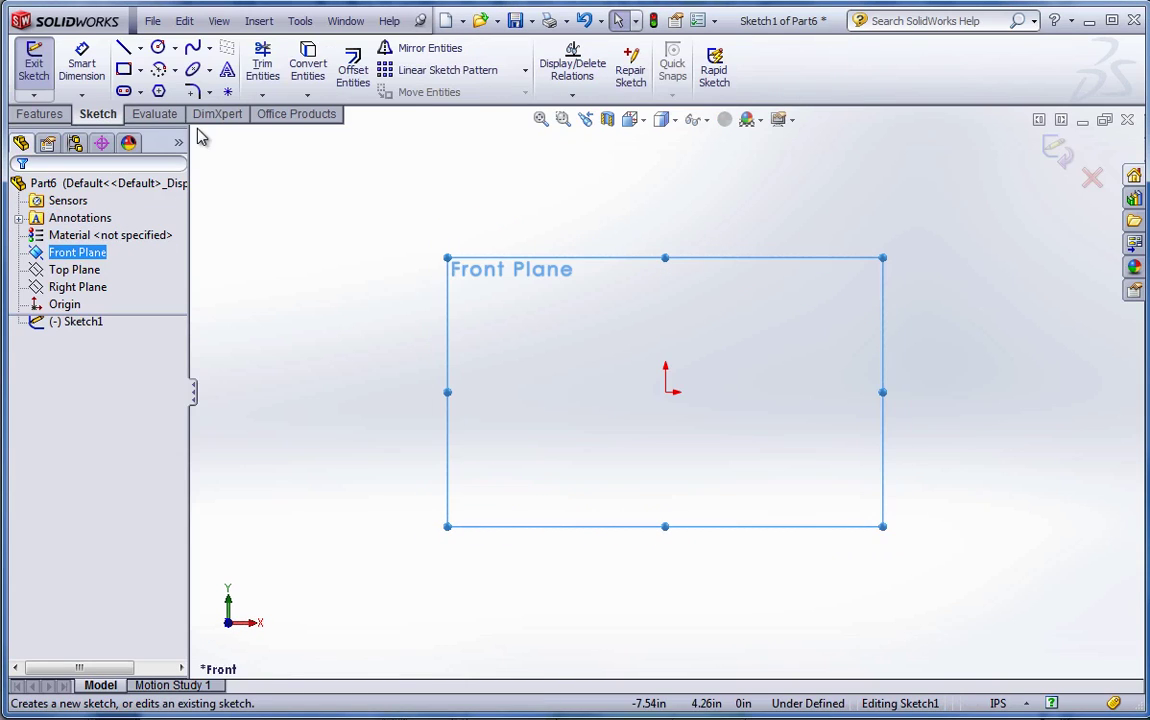
{"action": "left_click", "coordinate": [174, 69]}
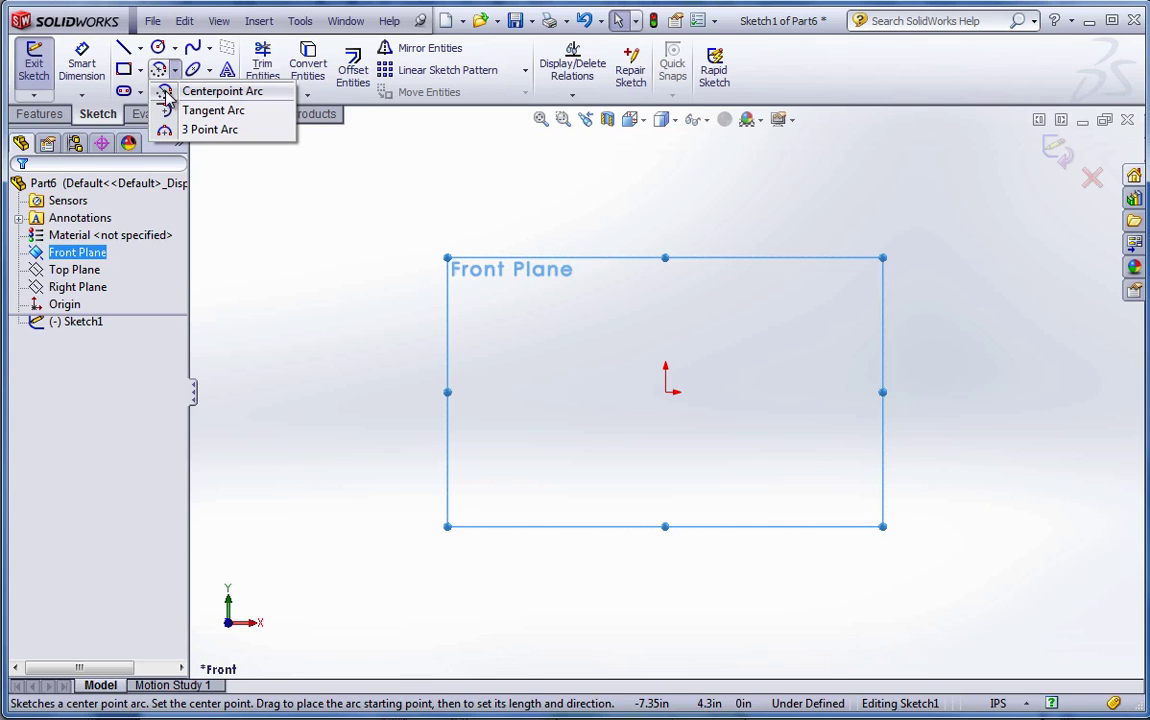
{"action": "left_click", "coordinate": [166, 92]}
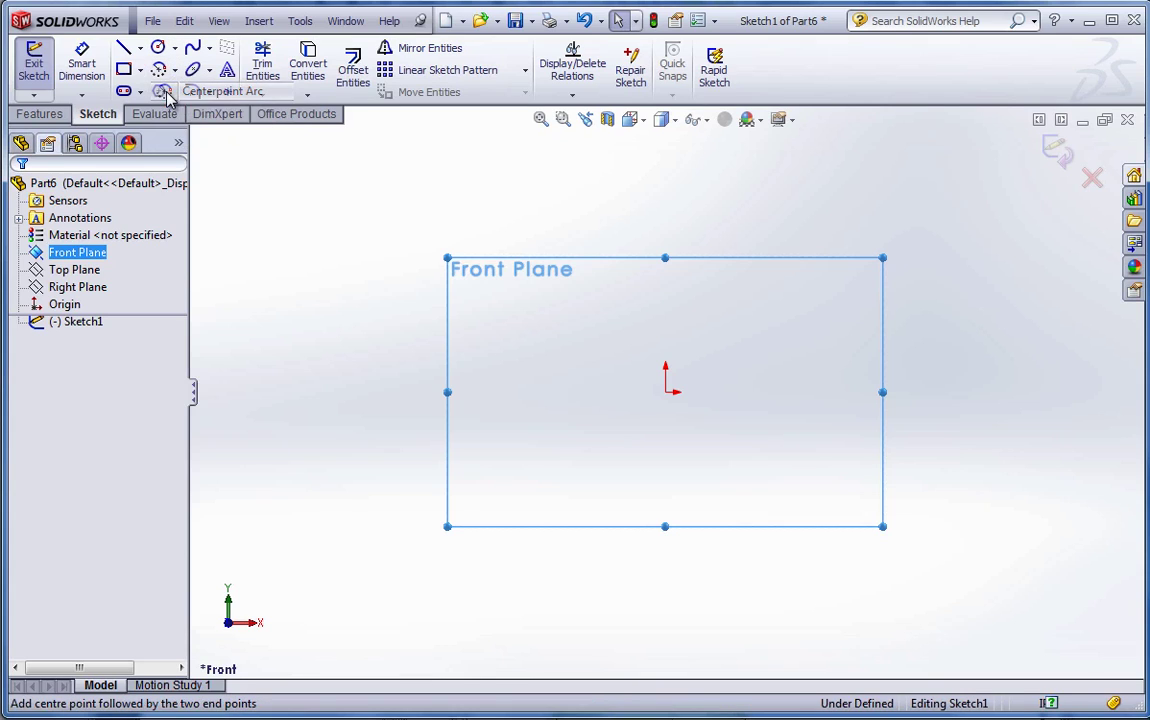
{"action": "left_click", "coordinate": [665, 392]}
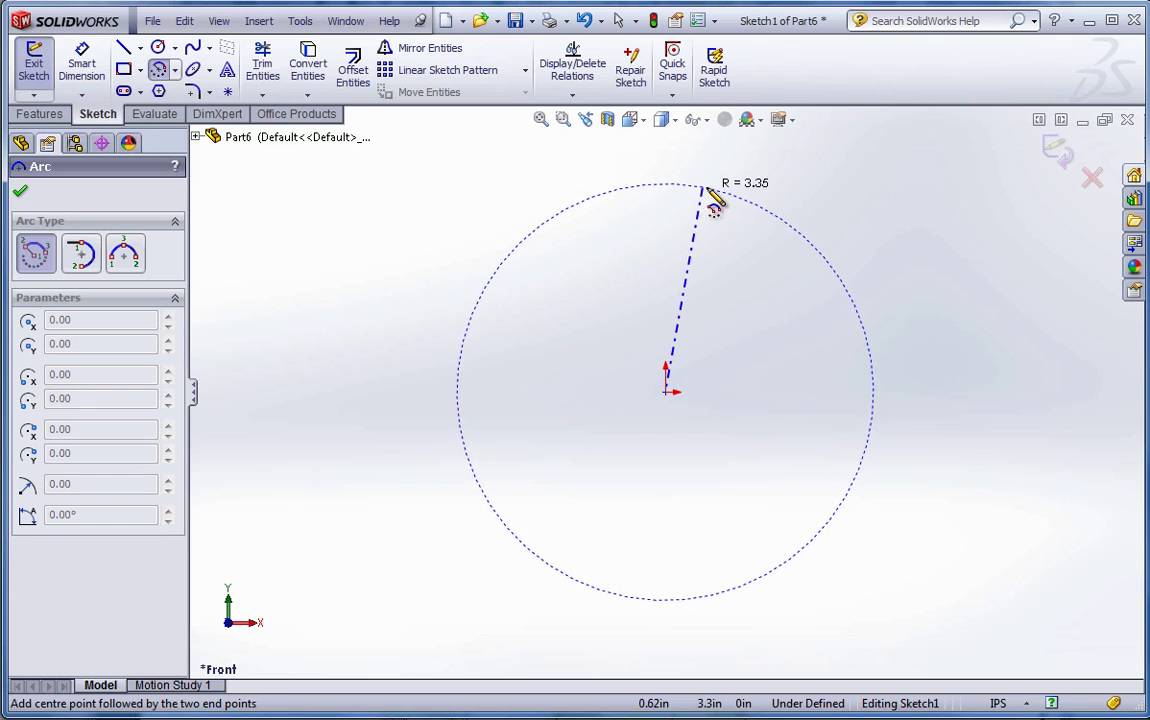
{"action": "left_click", "coordinate": [710, 185]}
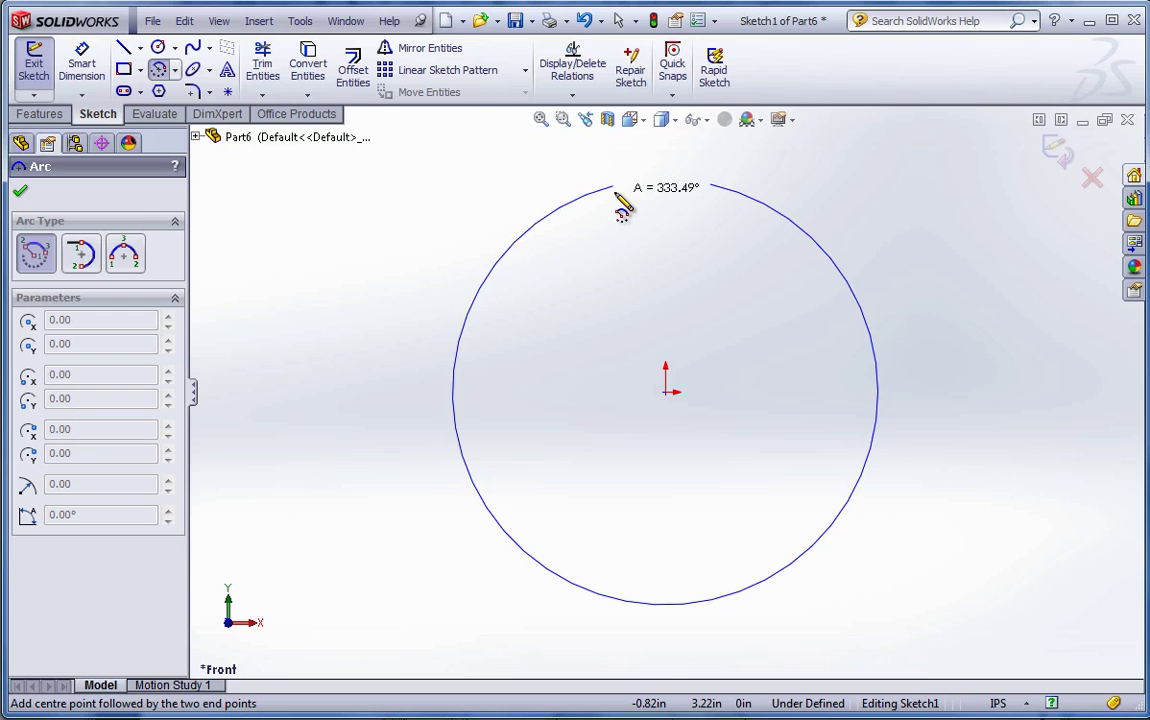
{"action": "left_click", "coordinate": [615, 194]}
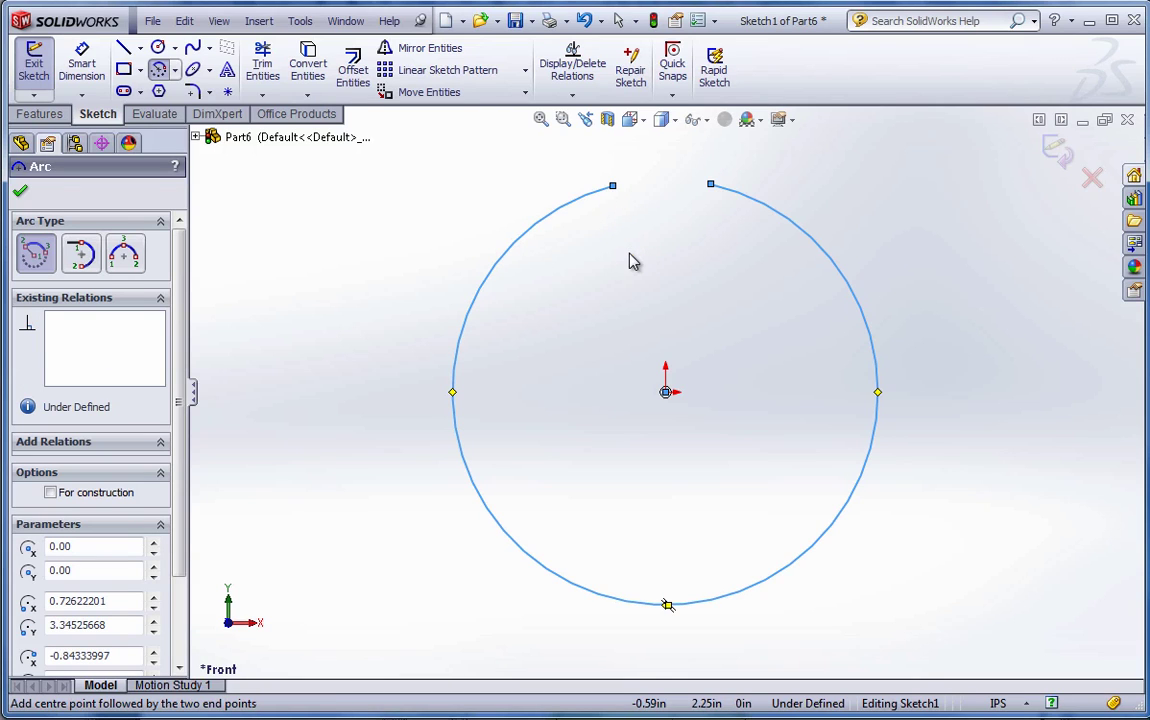
{"action": "key", "text": "Escape"}
- Draw a vertical centerline from the origin up through the arc's gap, about 3.8 in long
{"action": "left_click", "coordinate": [141, 48]}
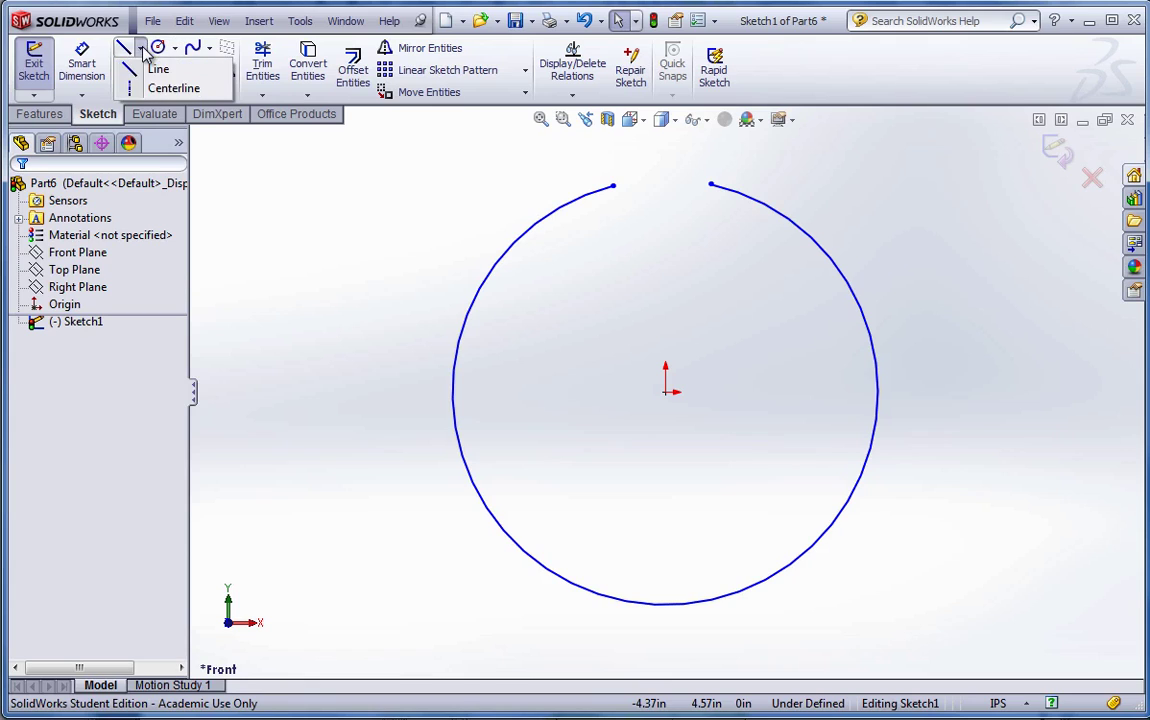
{"action": "left_click", "coordinate": [165, 88]}
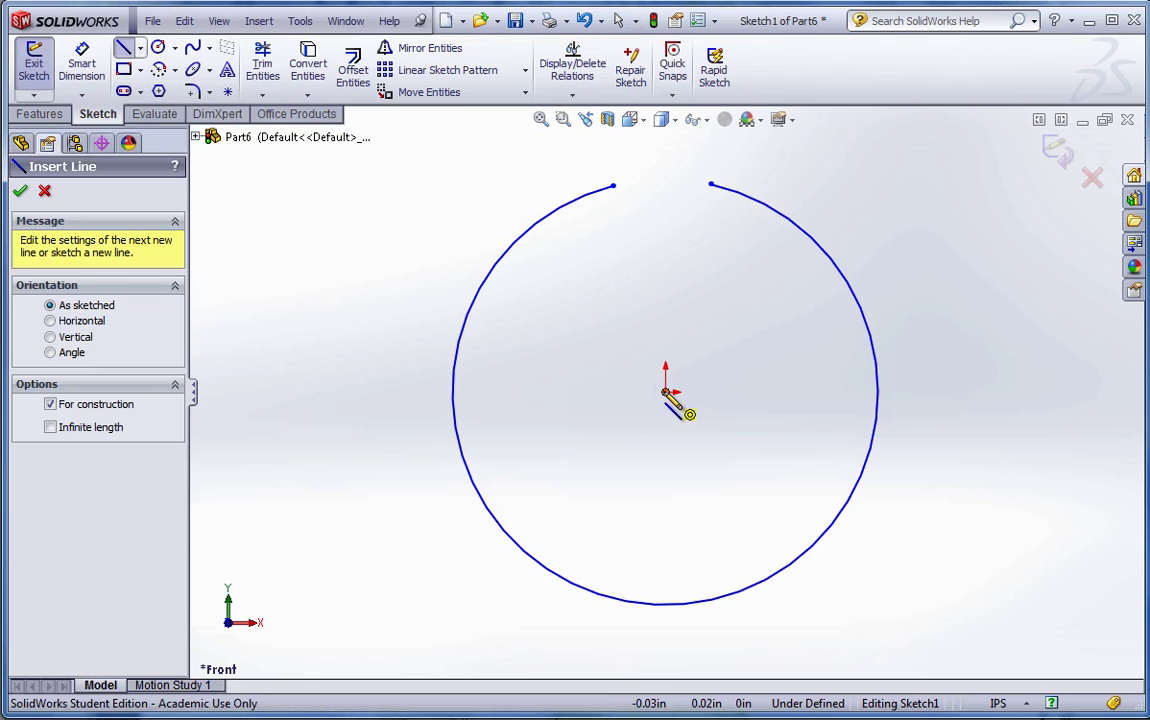
{"action": "left_click", "coordinate": [665, 392]}
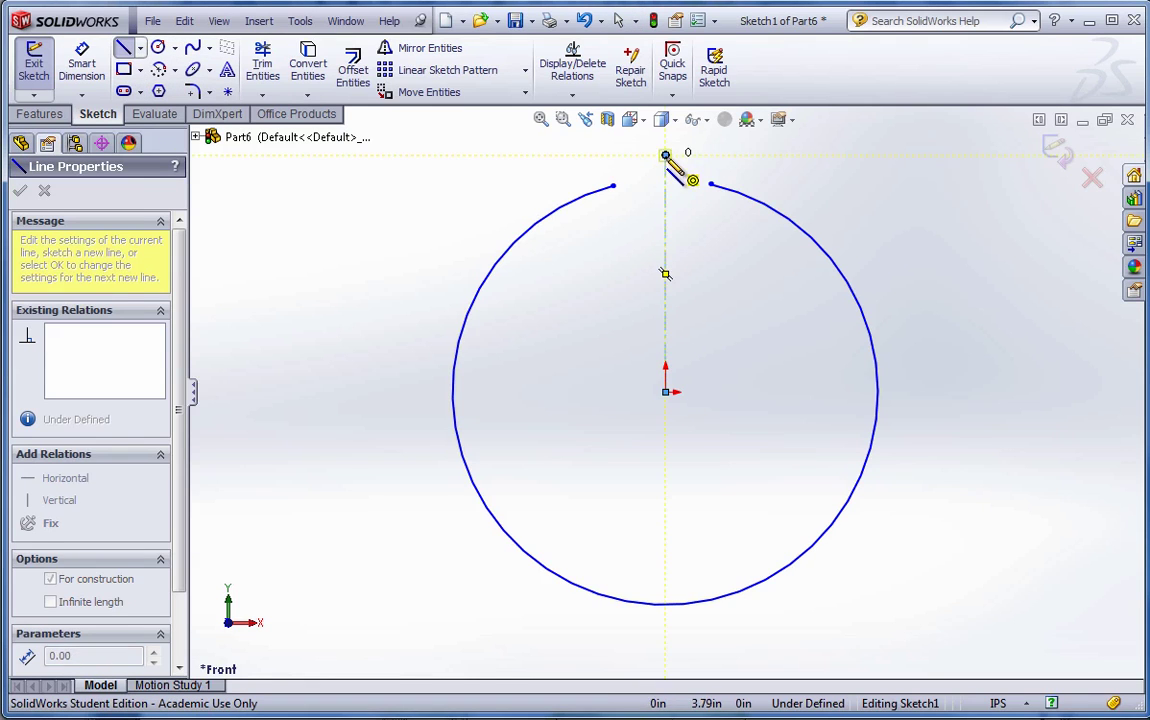
{"action": "left_click", "coordinate": [666, 156]}
{"action": "key", "text": "Escape"}
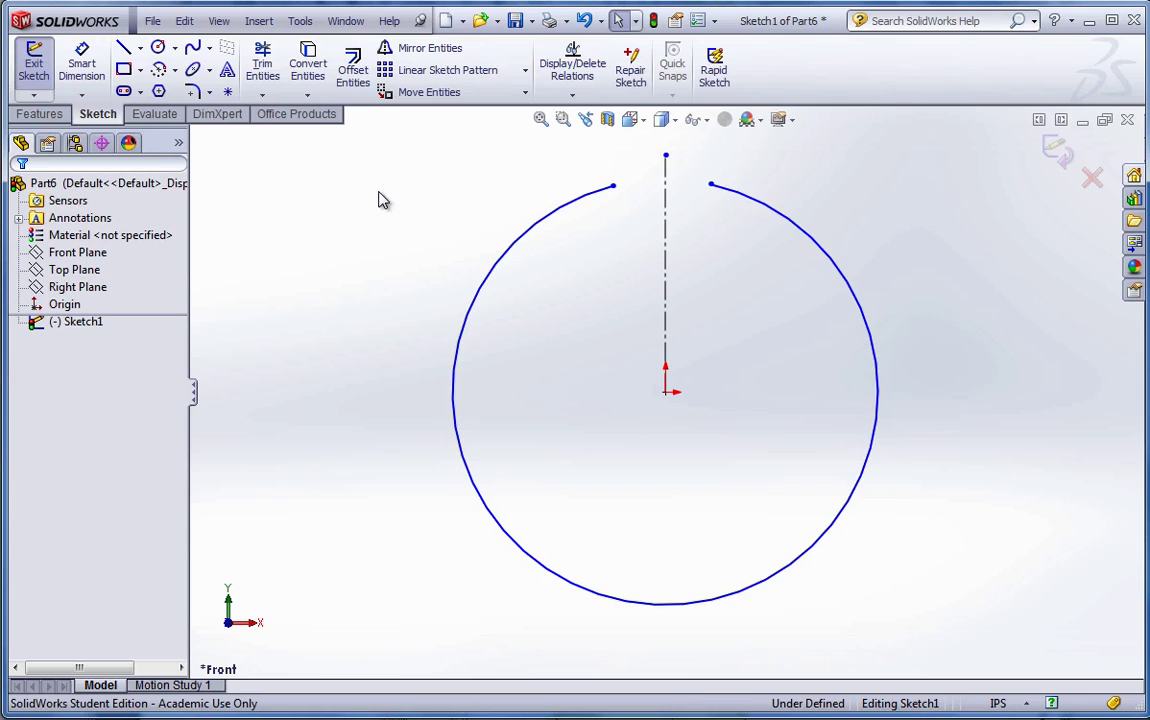
- Make the two endpoints of the arc symmetric about the vertical centerline
{"action": "left_click", "coordinate": [614, 189]}
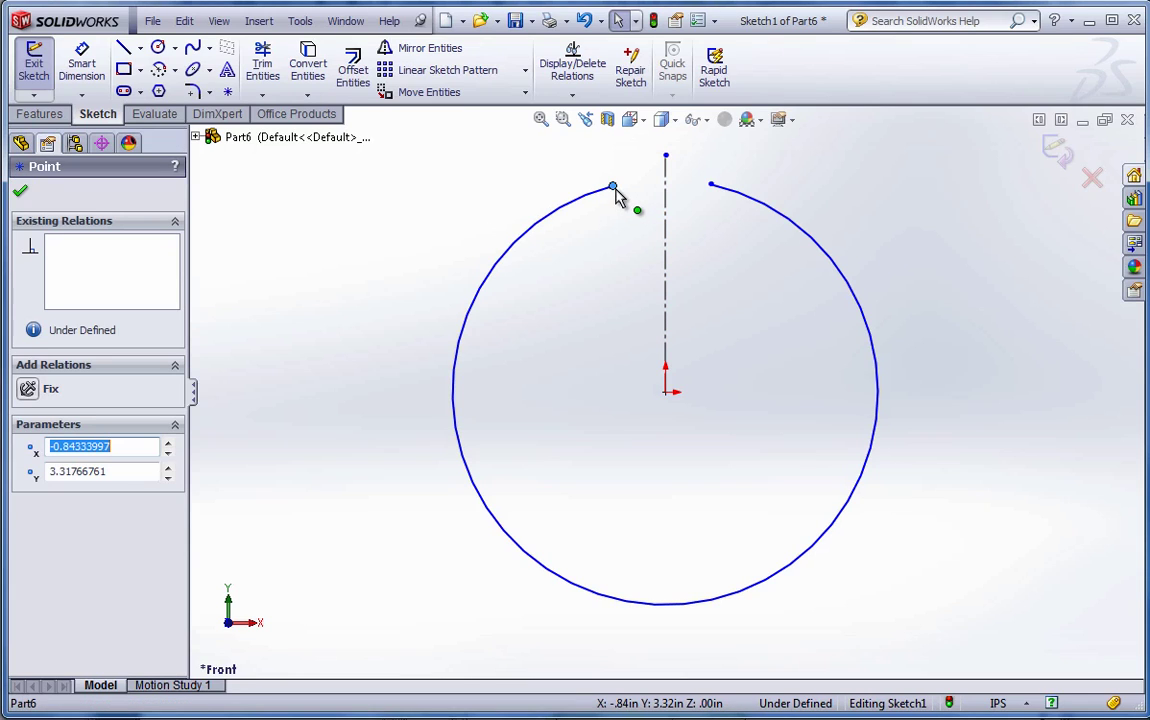
{"action": "left_click", "coordinate": [710, 187], "text": "ctrl"}
{"action": "left_click", "coordinate": [667, 205], "text": "ctrl"}
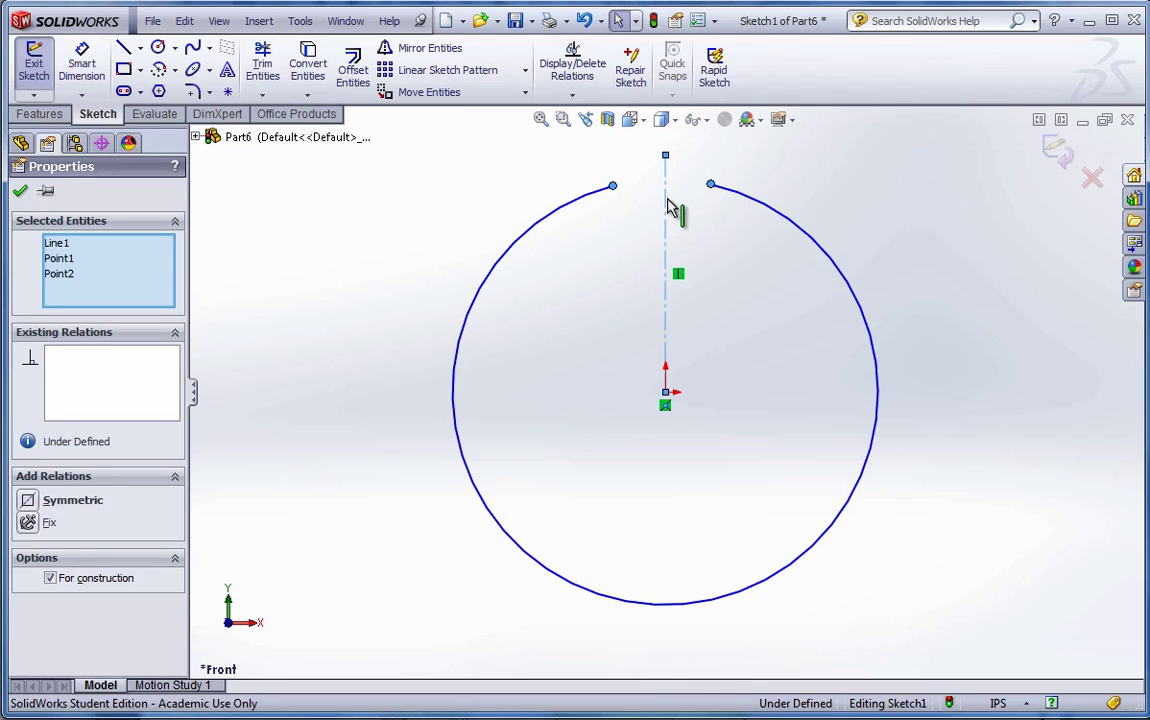
{"action": "left_click", "coordinate": [33, 504]}
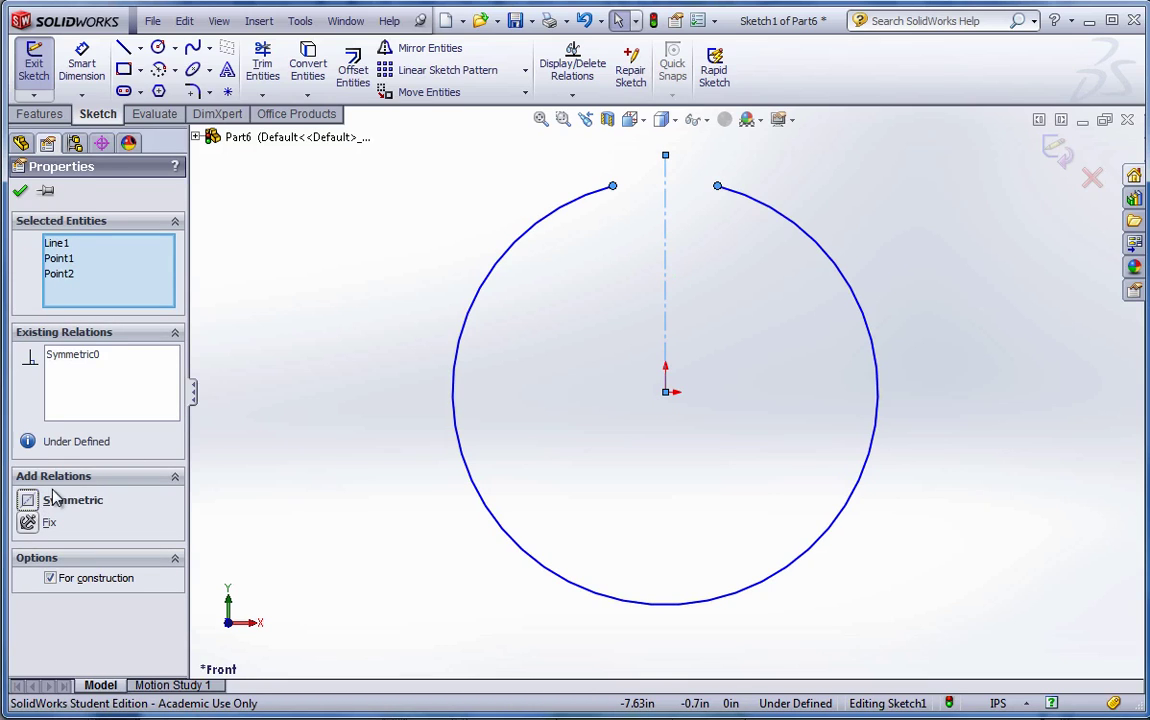
{"action": "left_click", "coordinate": [21, 193]}
- Dimension the gap between the arc's two endpoints as 0.01 in
{"action": "left_click", "coordinate": [82, 66]}
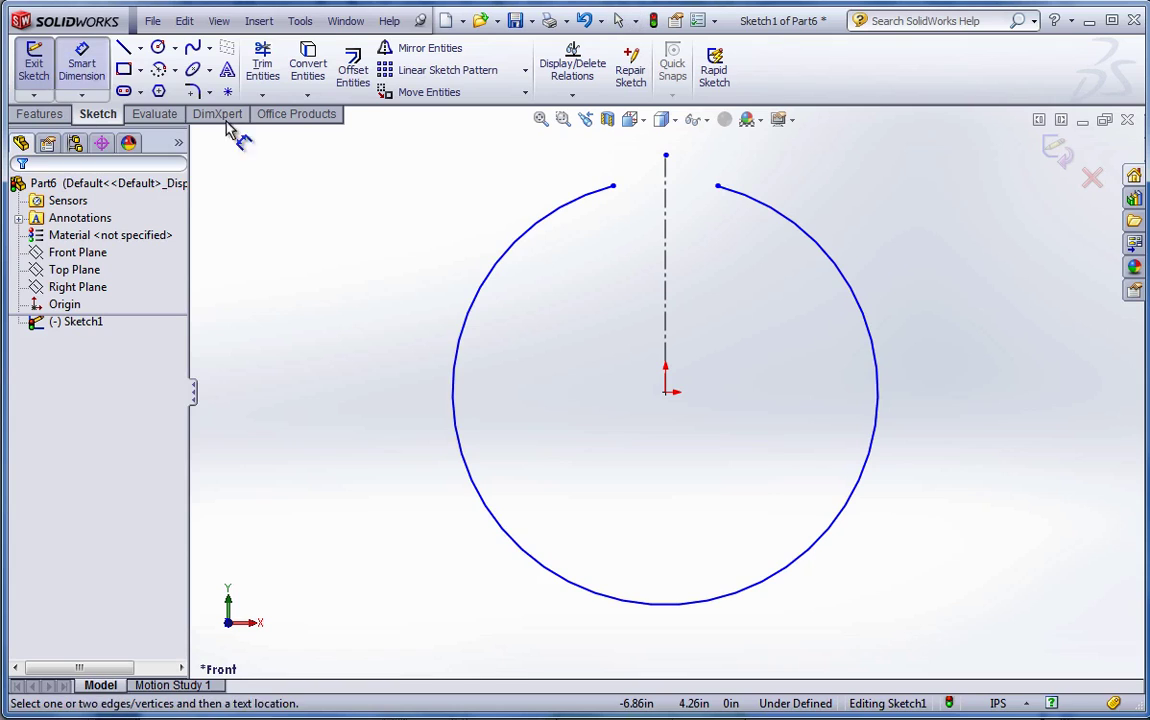
{"action": "left_click", "coordinate": [717, 187]}
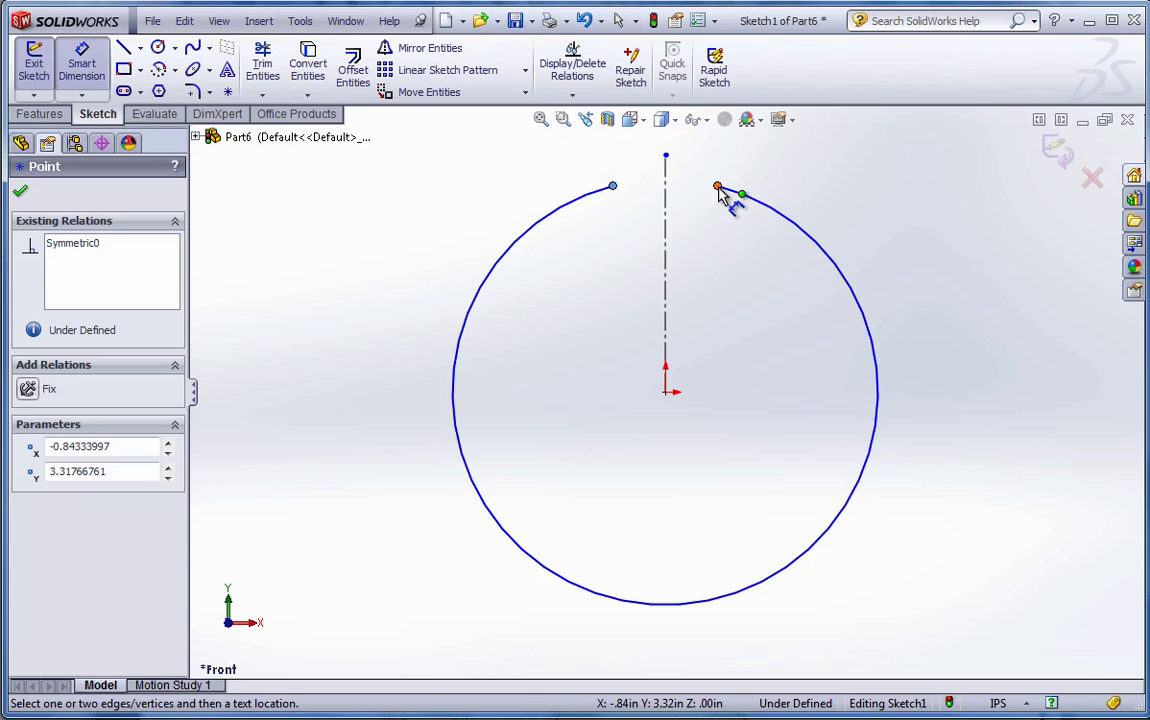
{"action": "left_click", "coordinate": [717, 187]}
{"action": "left_click", "coordinate": [688, 144]}
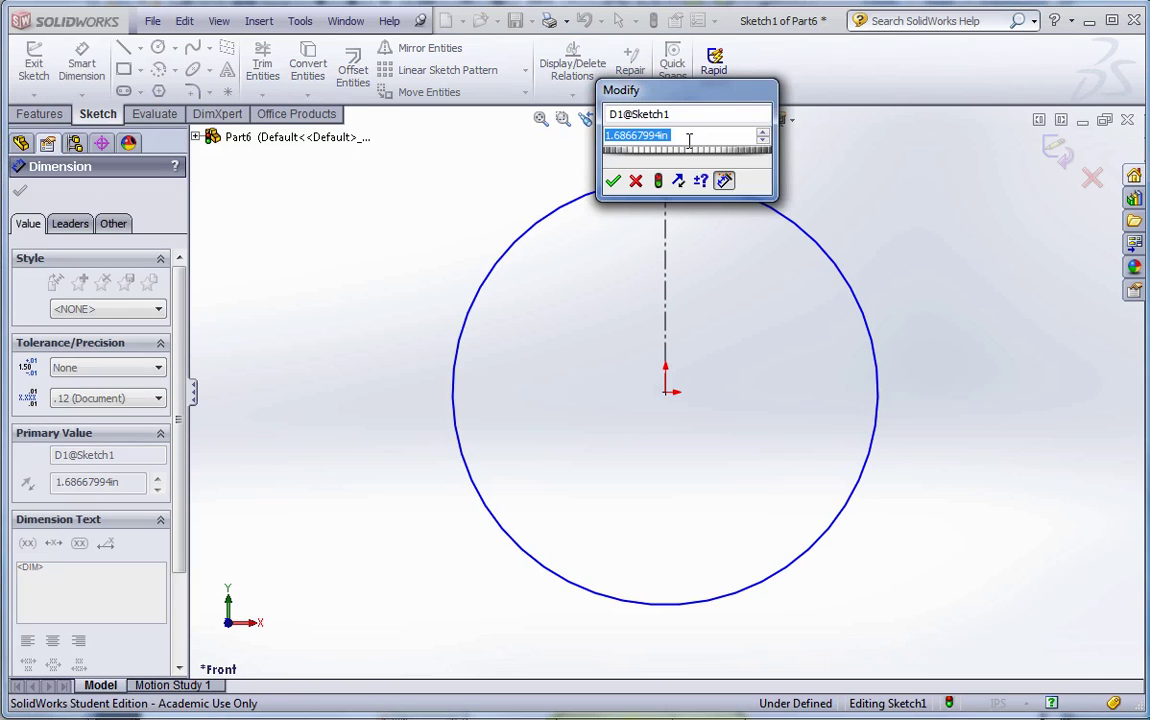
{"action": "type", "text": "0.01"}
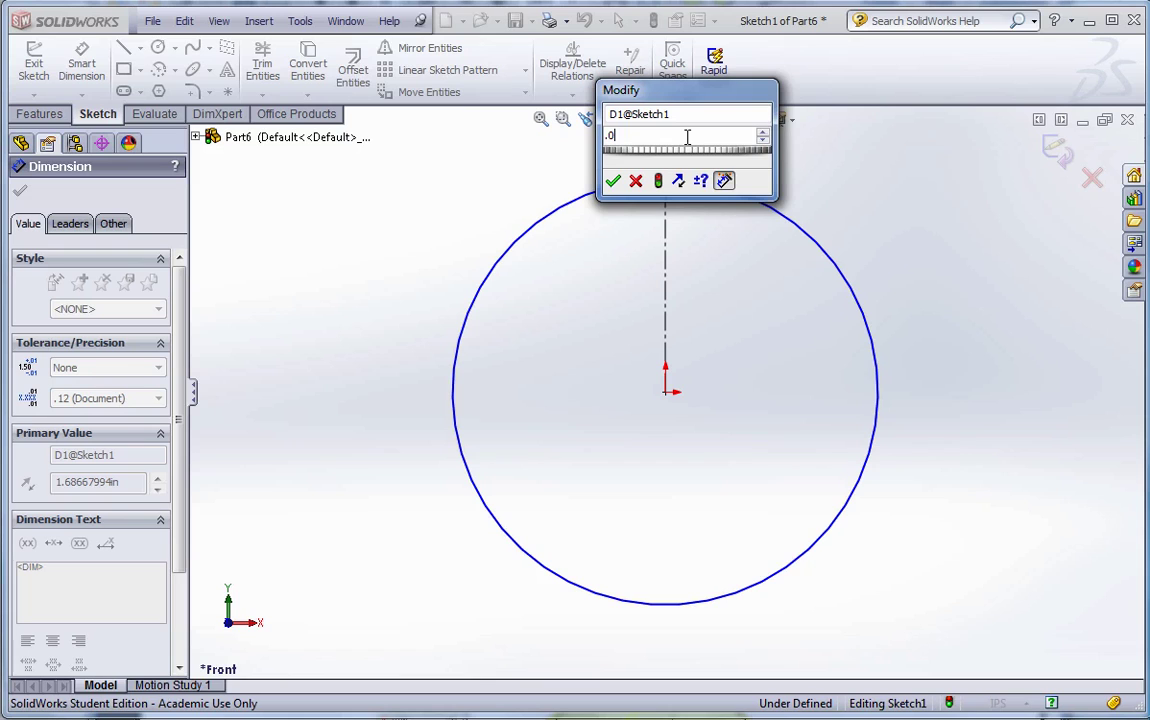
{"action": "key", "text": "Return"}
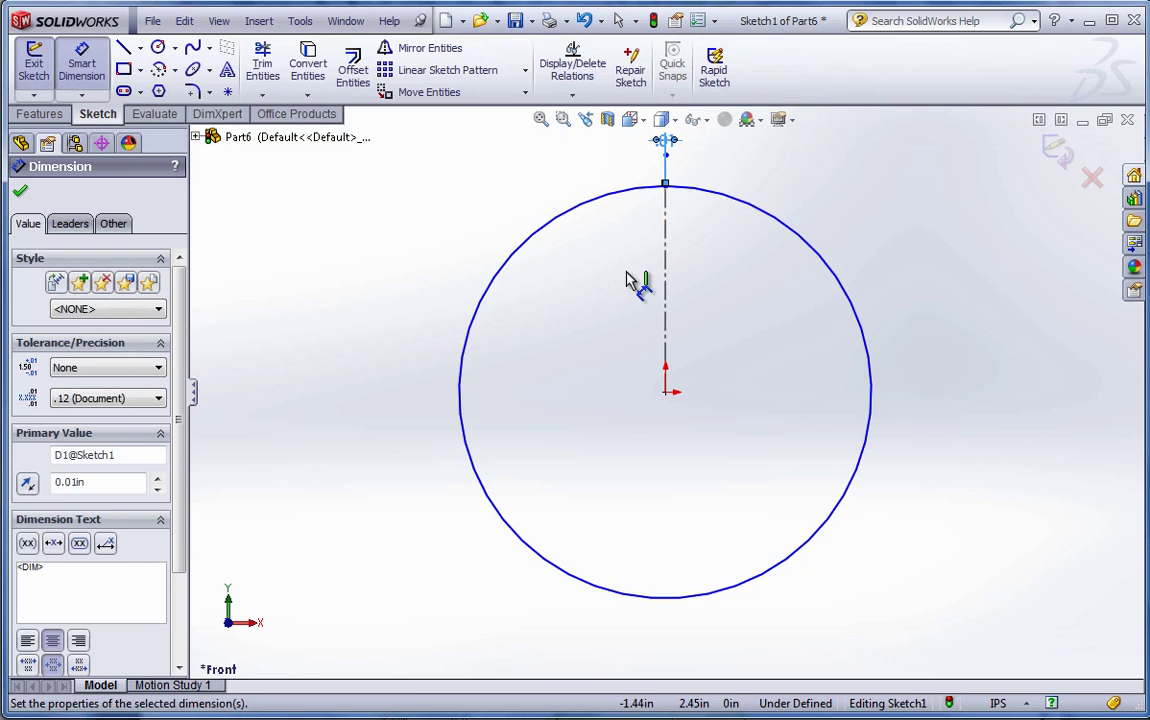
- Dimension the arc's radius as 2.5 in
{"action": "left_click", "coordinate": [797, 238]}
{"action": "left_click", "coordinate": [840, 205]}
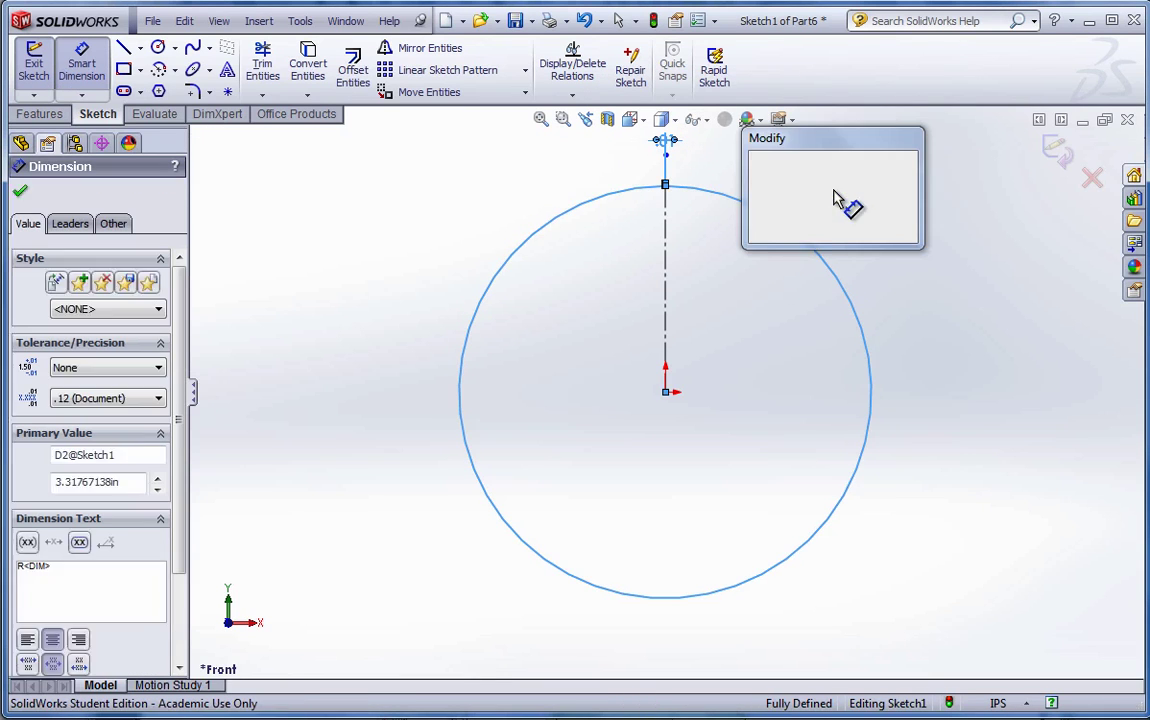
{"action": "type", "text": "2.5"}
{"action": "key", "text": "Return"}
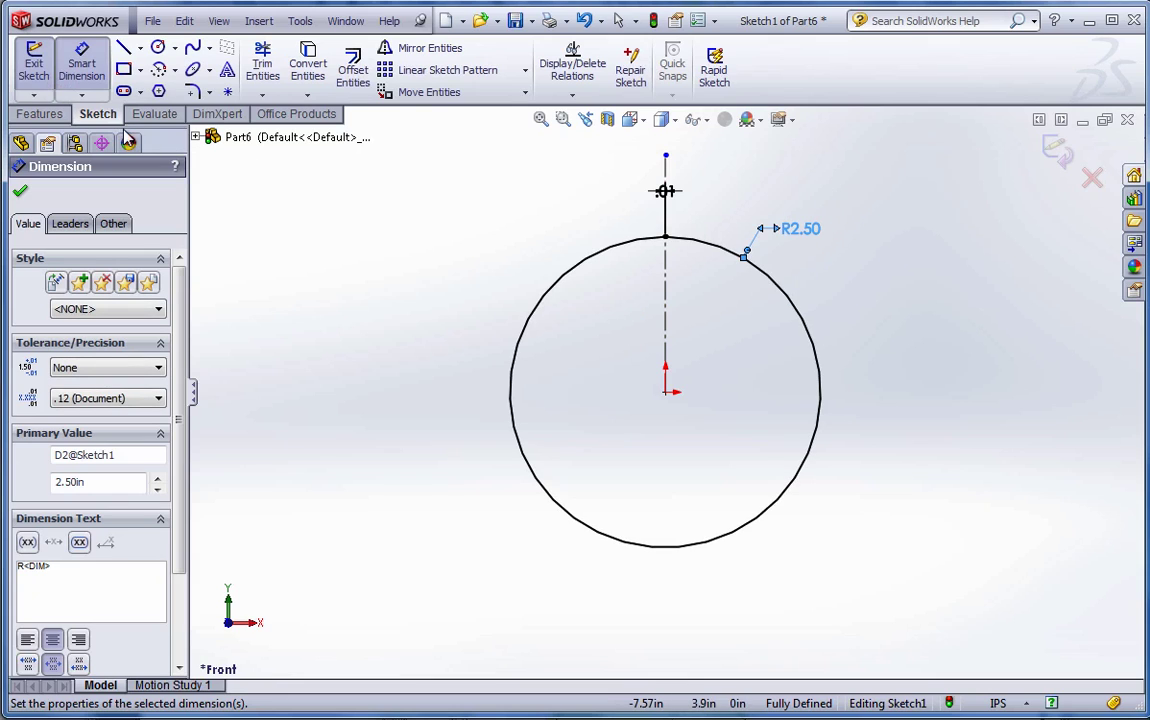
- Add the Sheet Metal tool set to the CommandManager and bring up its commands
{"action": "right_click", "coordinate": [297, 116]}
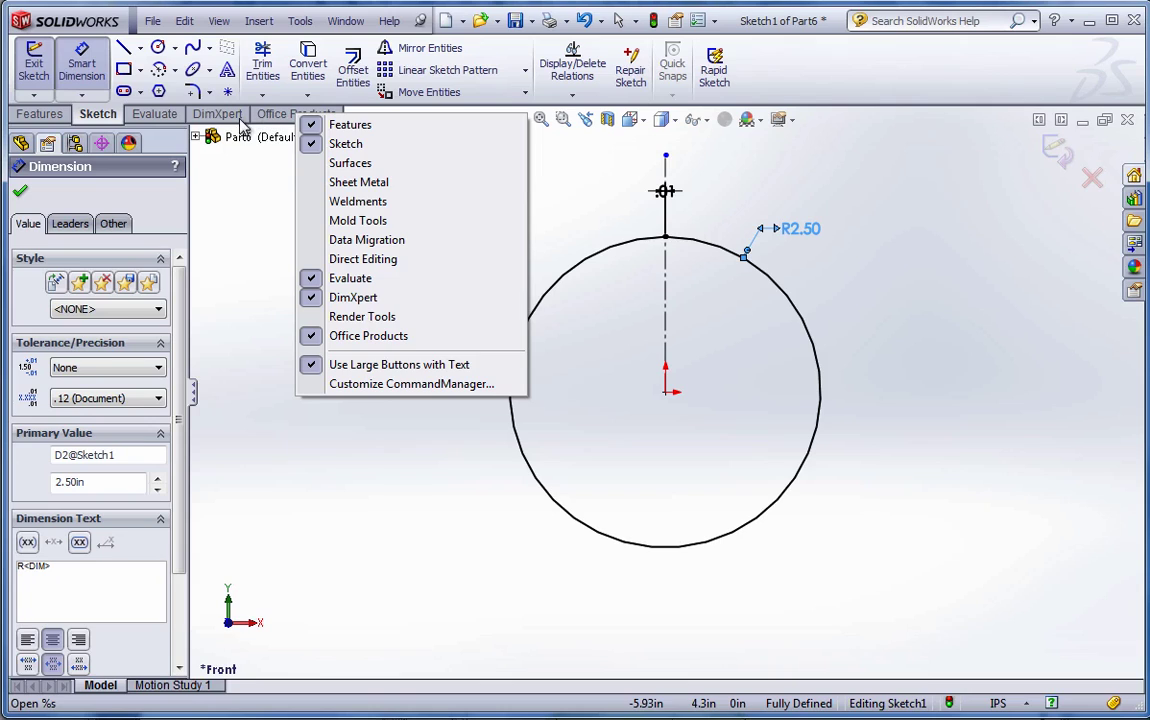
{"action": "left_click", "coordinate": [358, 182]}
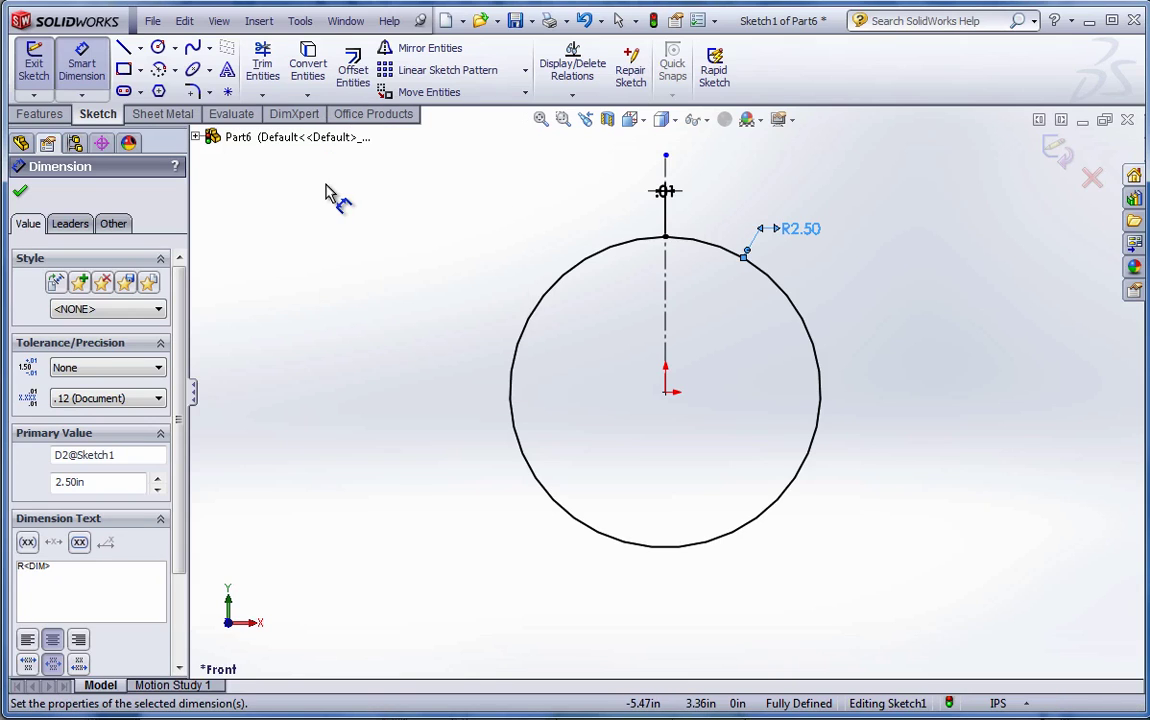
{"action": "left_click", "coordinate": [183, 117]}
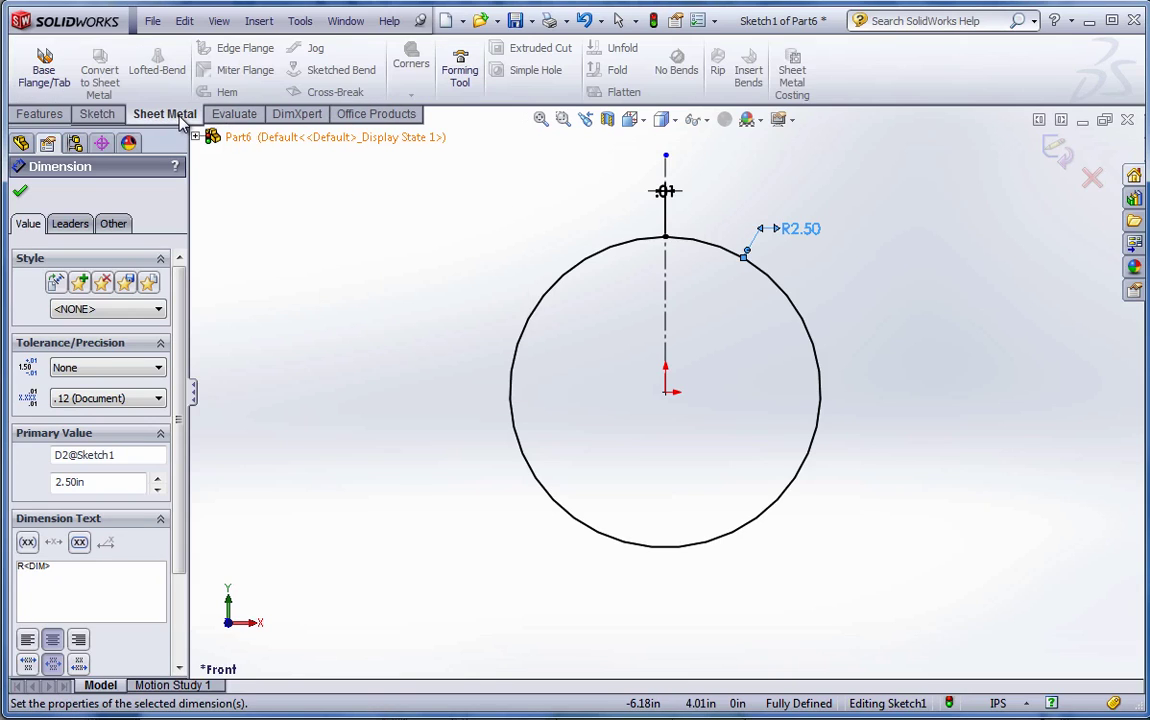
- Create a Base Flange from the arc sketch with a blind depth of 2.5 in
{"action": "left_click", "coordinate": [53, 64]}
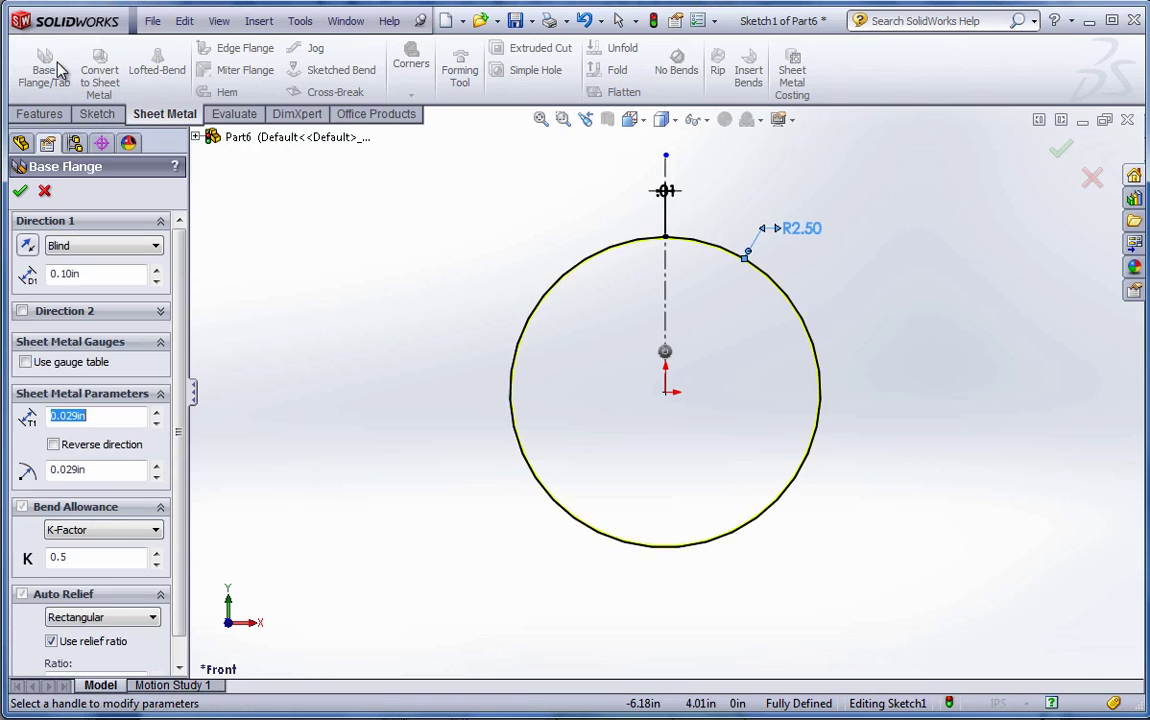
{"action": "mouse_move", "coordinate": [653, 405]}
{"action": "left_mouse_down"}
{"action": "mouse_move", "coordinate": [606, 462]}
{"action": "mouse_move", "coordinate": [557, 485]}
{"action": "left_mouse_up"}
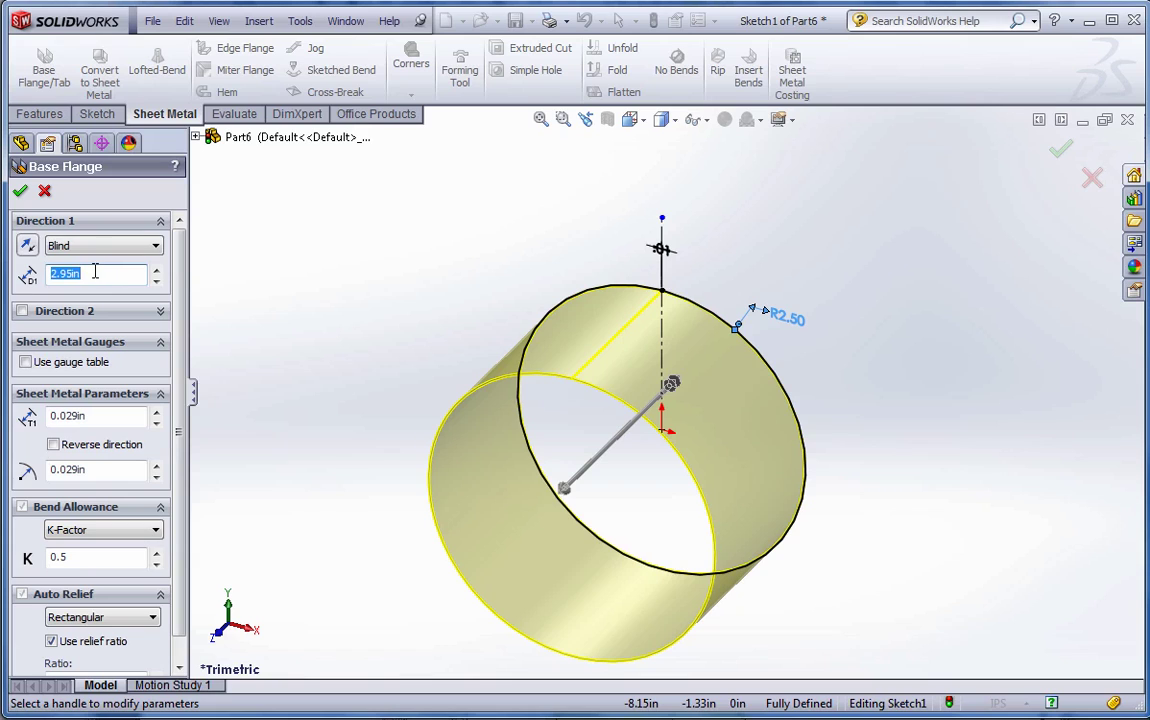
{"action": "type", "text": "2.5"}
{"action": "key", "text": "Return"}
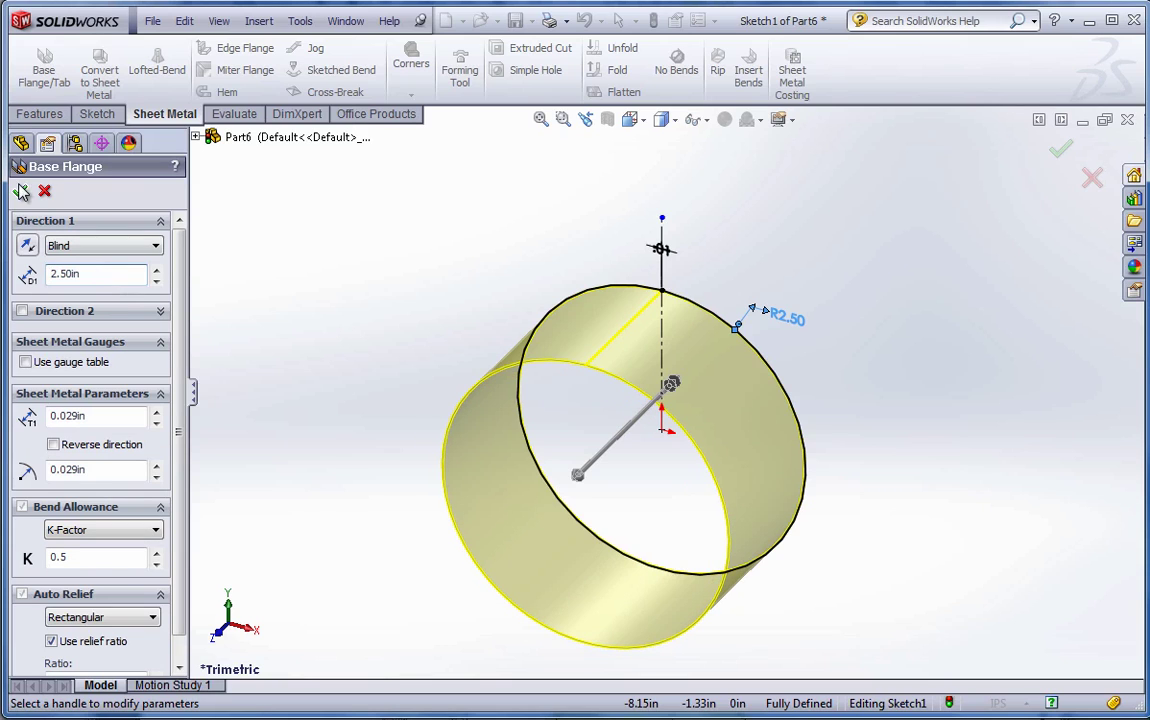
{"action": "left_click", "coordinate": [22, 192]}
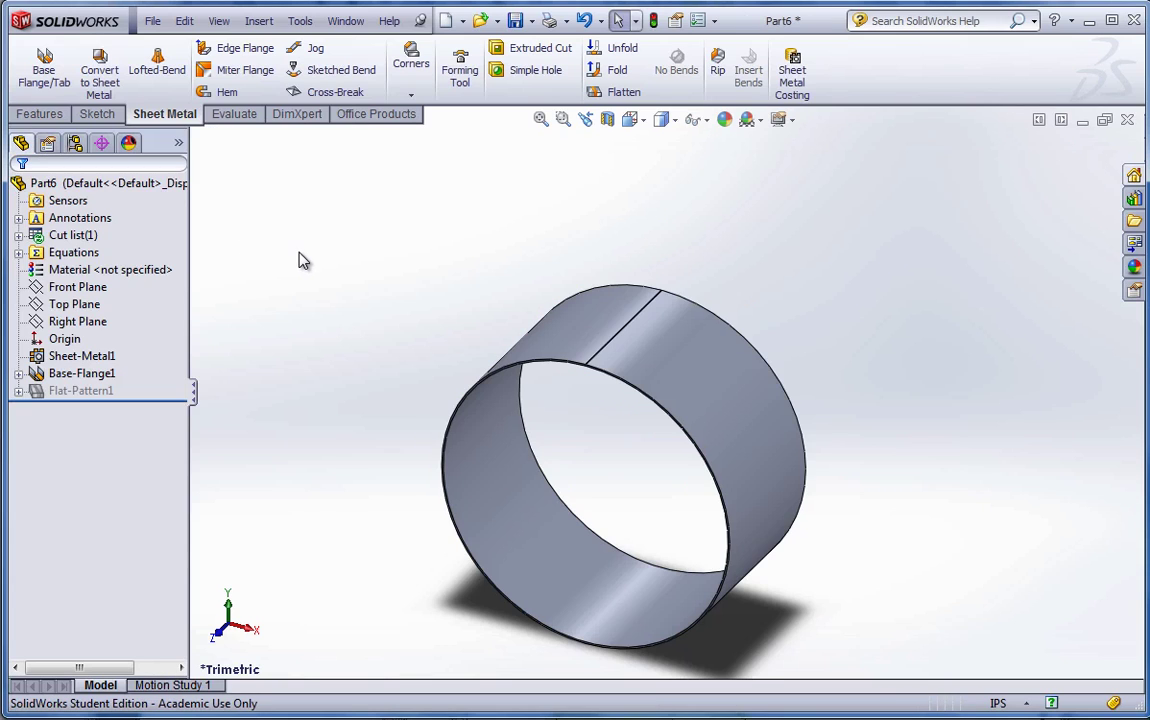
- Flatten the sheet metal cylinder
{"action": "middle_click_drag", "start_coordinate": [367, 402], "coordinate": [707, 450]}
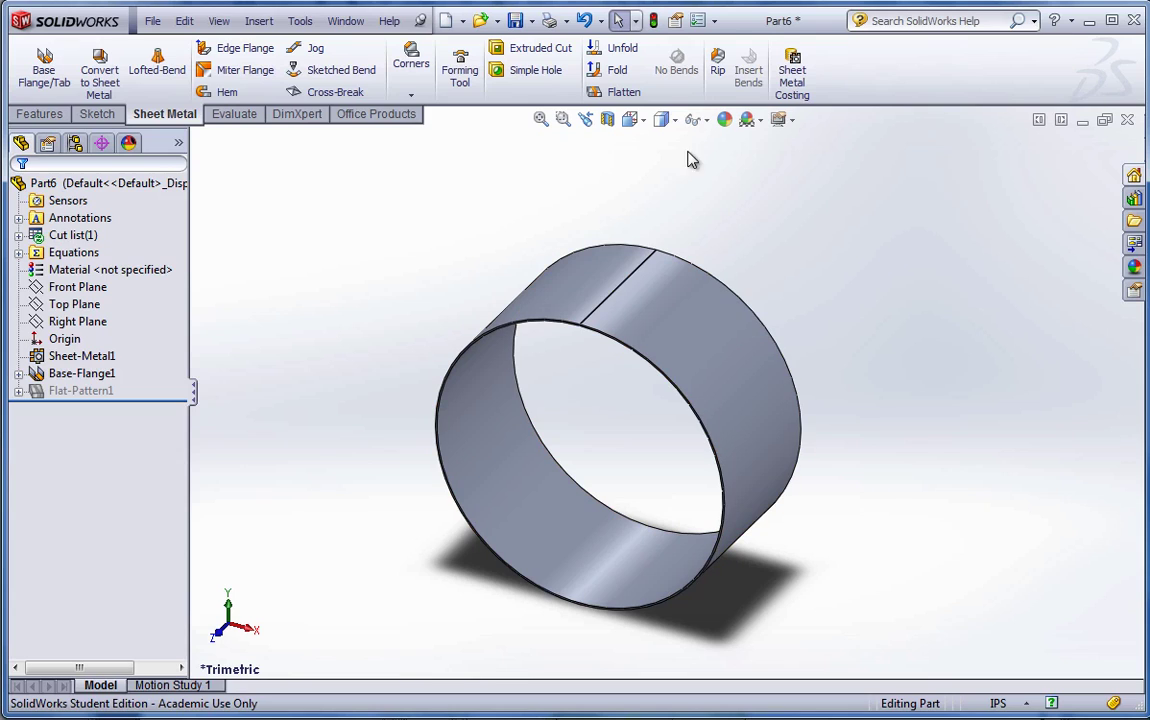
{"action": "left_click", "coordinate": [611, 99]}
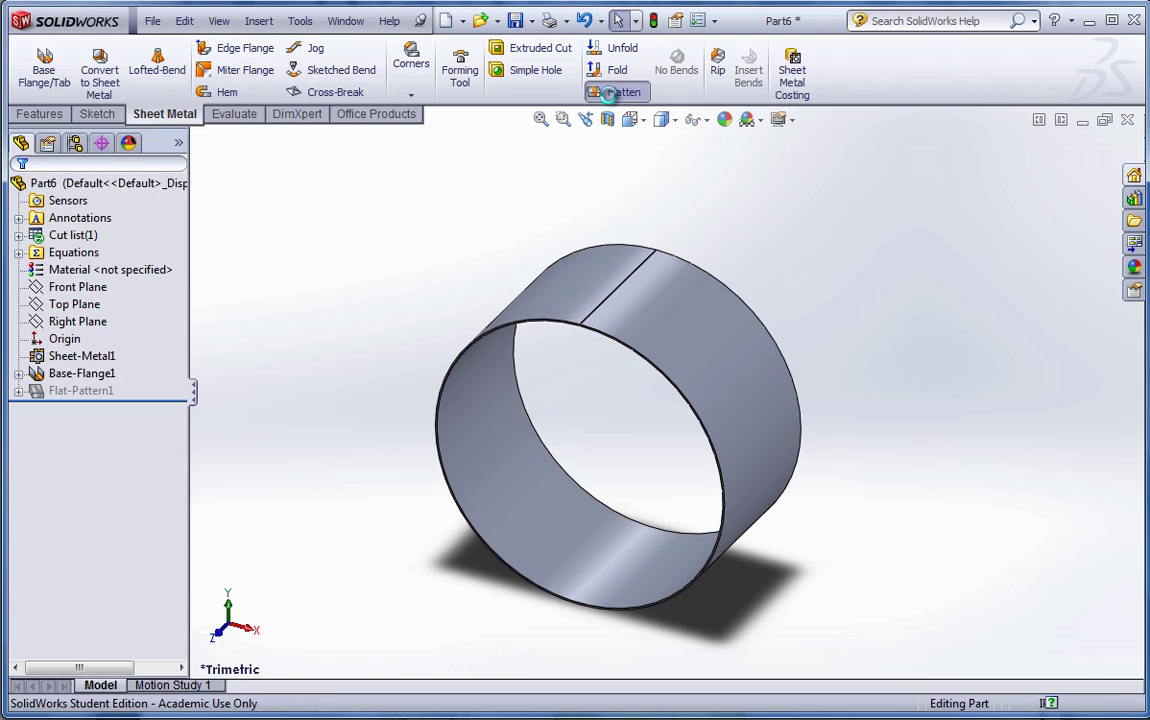
- Return the part to its rolled shape and review the Sheet-Metal feature's bend parameters, K-Factor and auto relief settings
{"action": "left_click", "coordinate": [611, 99]}
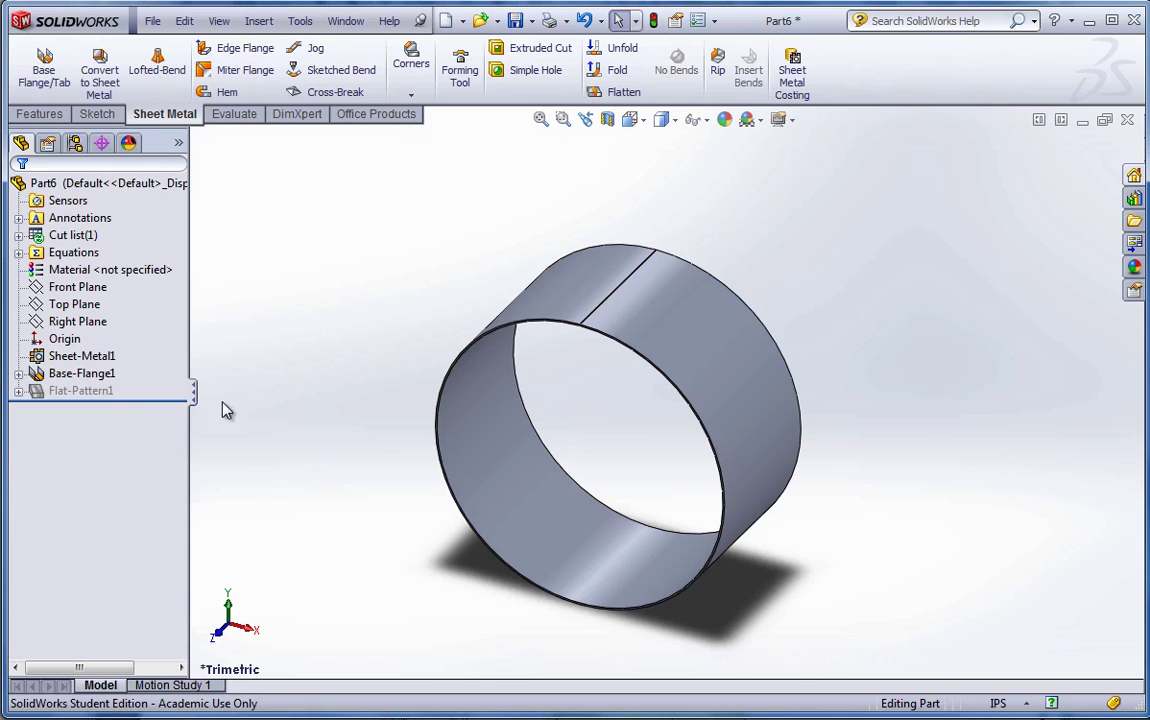
{"action": "left_click", "coordinate": [98, 376]}
{"action": "left_click", "coordinate": [56, 360]}
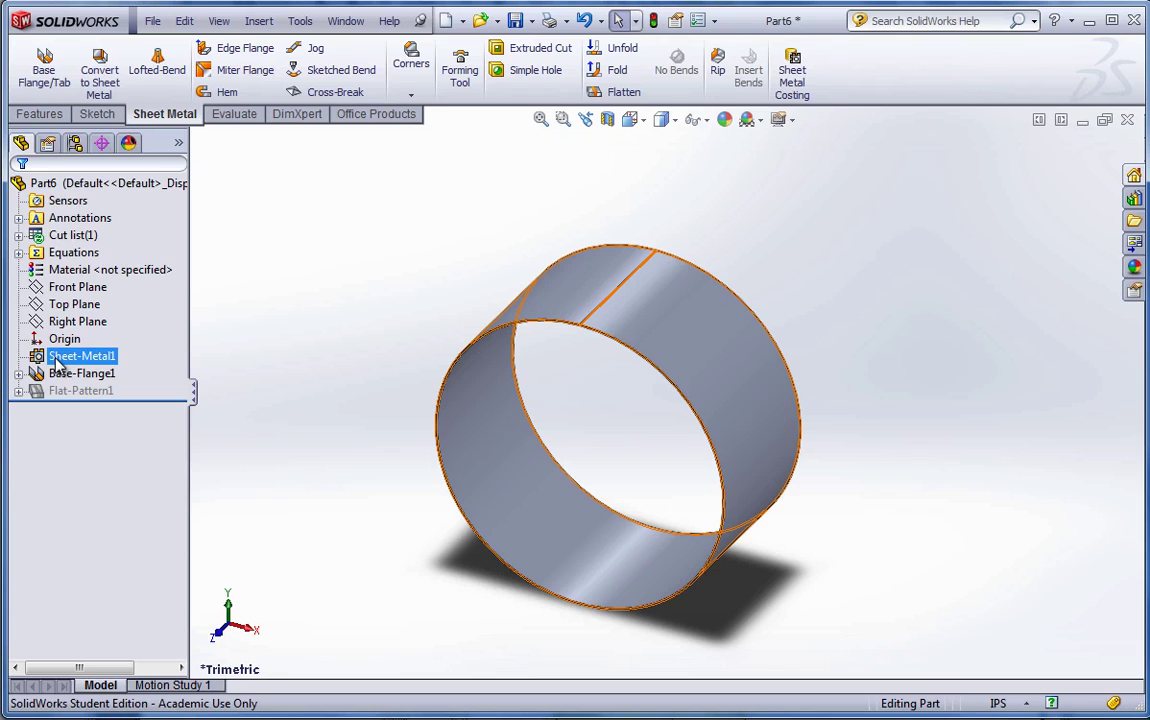
{"action": "right_click", "coordinate": [58, 367]}
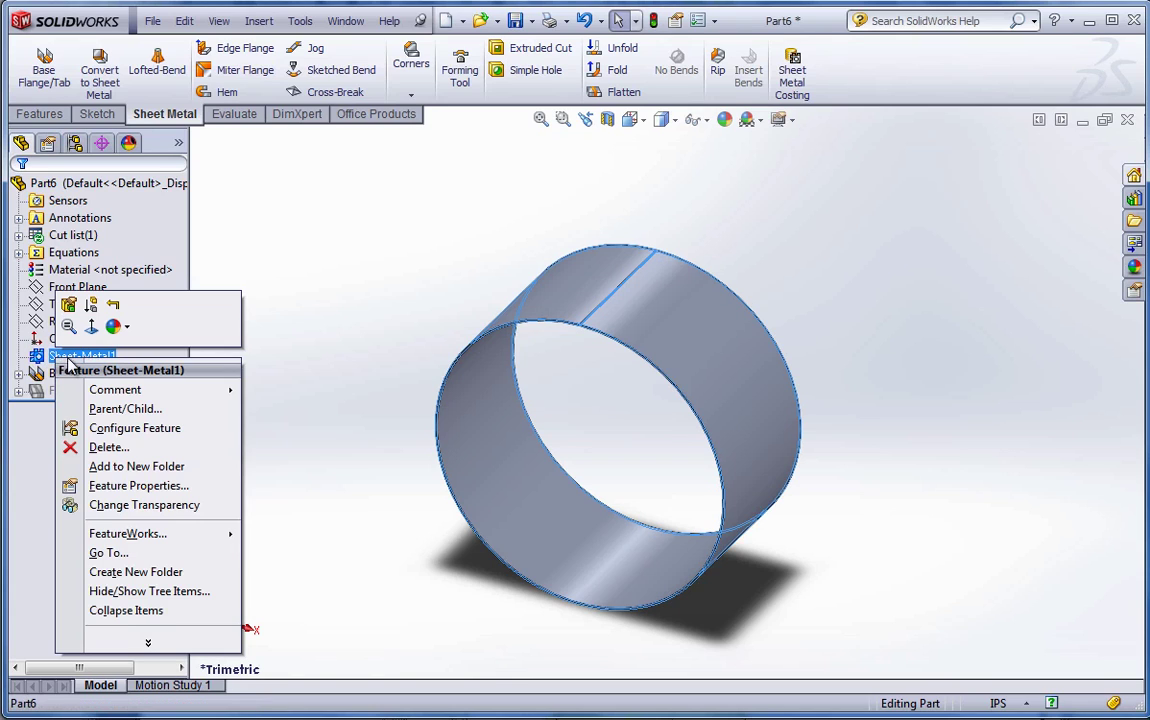
{"action": "left_click", "coordinate": [68, 304]}
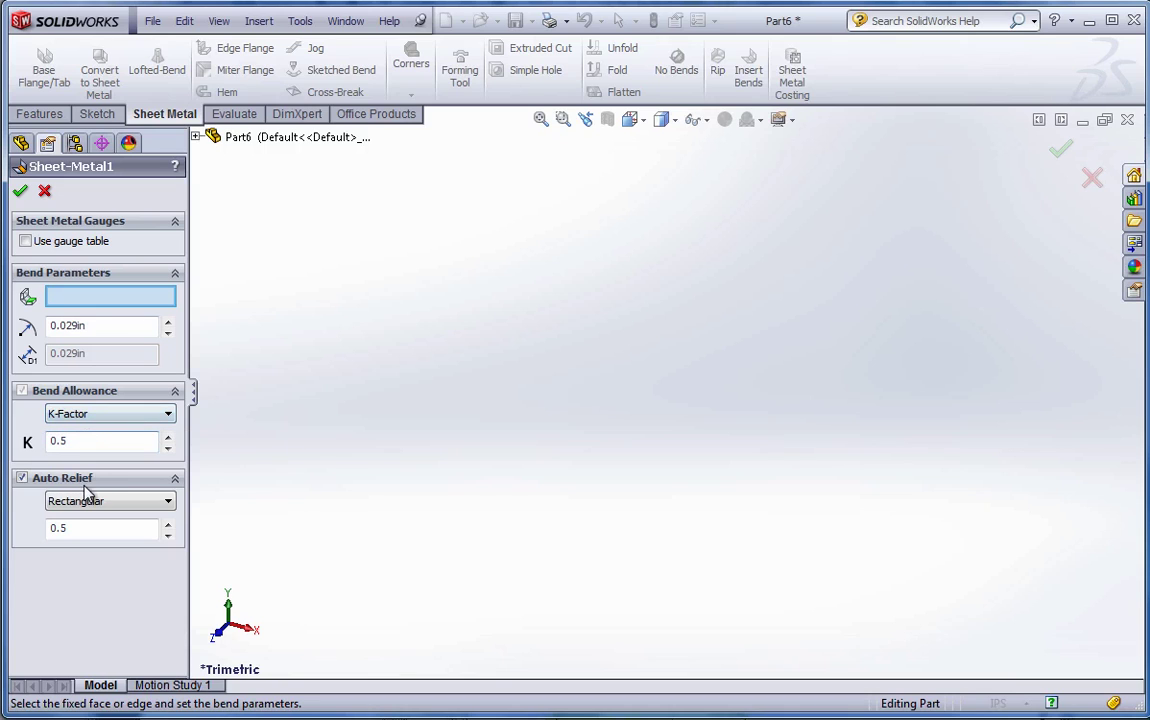
{"action": "left_click", "coordinate": [20, 190]}
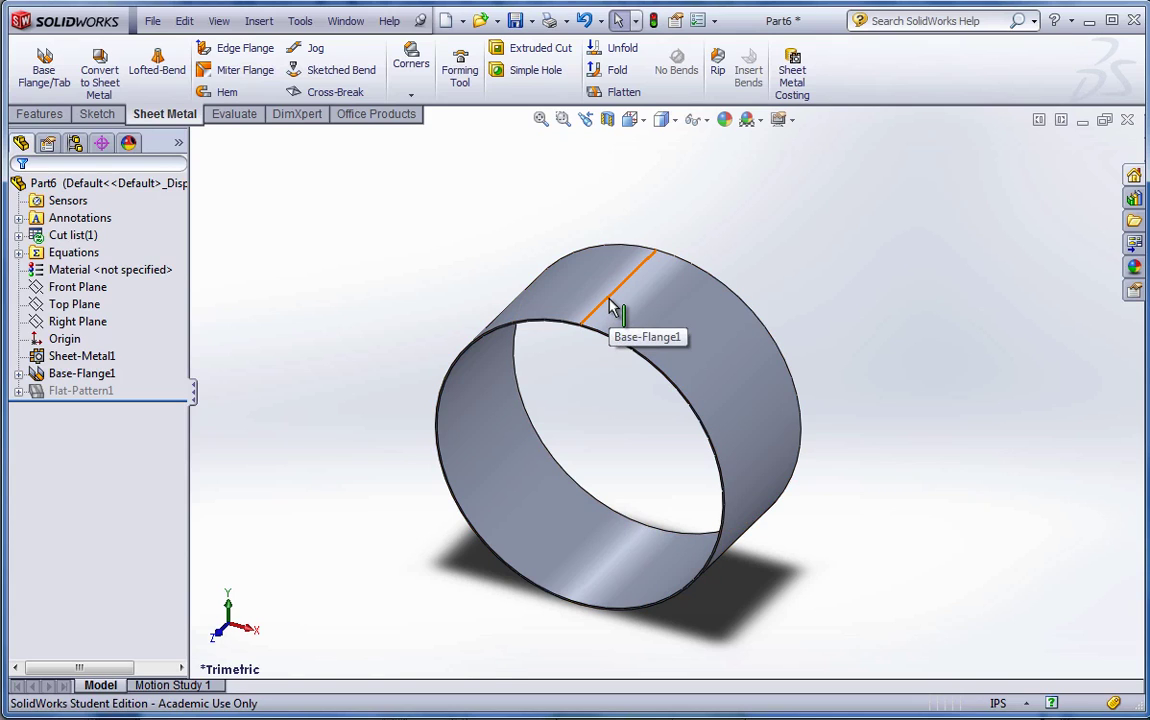
- Unfold the cylinder's base bend, using the straight outer edge at the seam as the fixed edge
{"action": "left_click", "coordinate": [622, 50]}
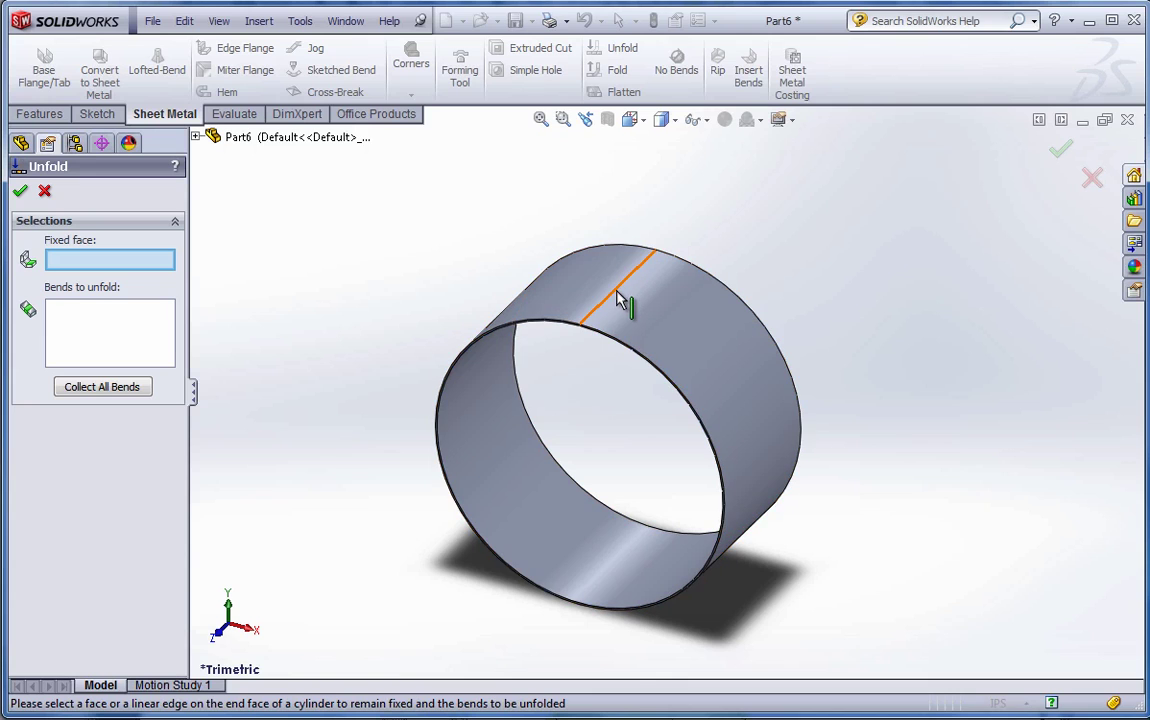
{"action": "scroll", "coordinate": [585, 334], "scroll_direction": "down", "scroll_amount": 6}
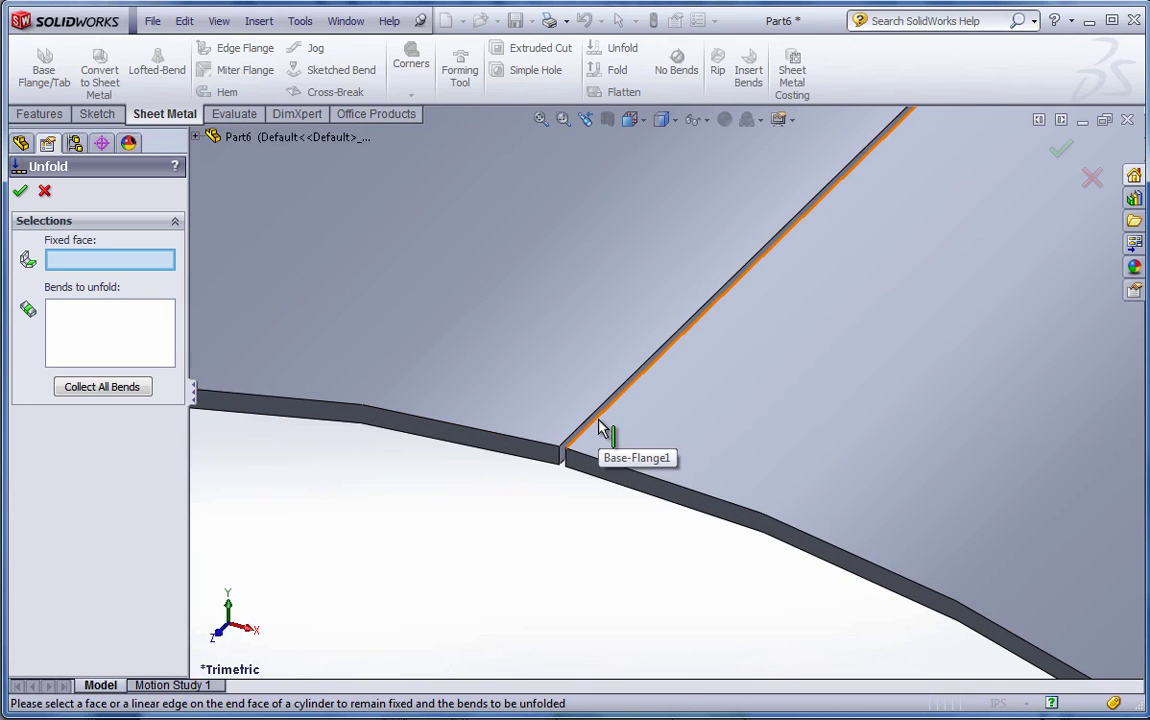
{"action": "left_click", "coordinate": [604, 428]}
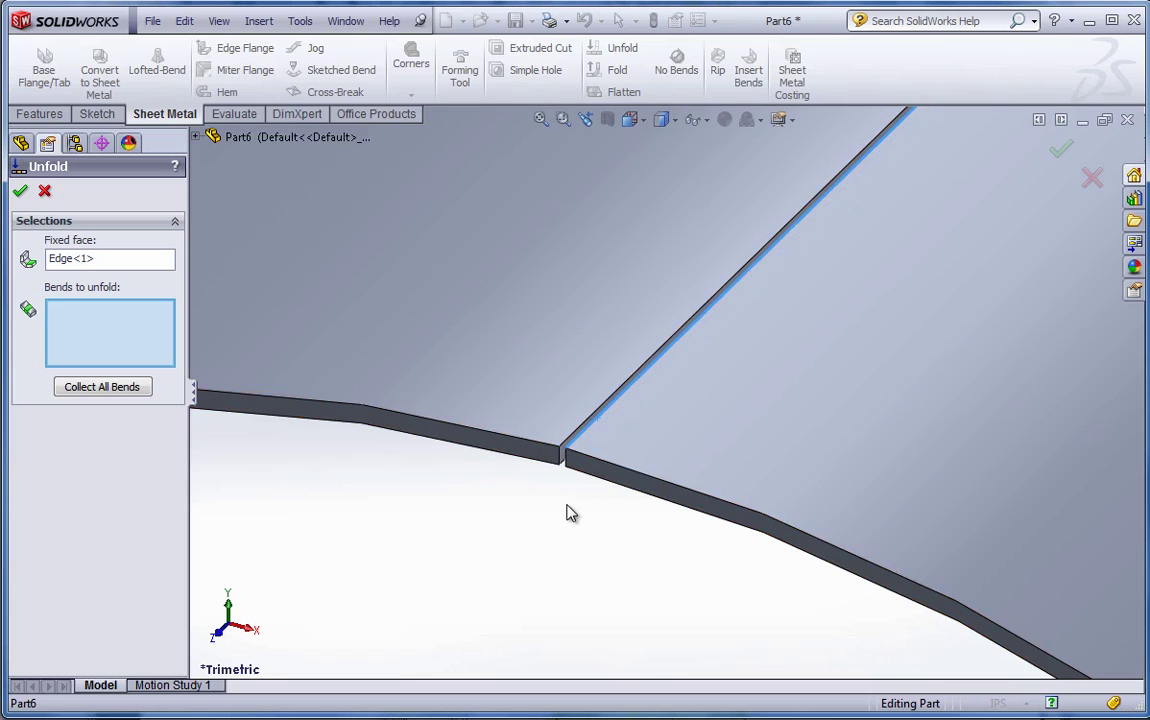
{"action": "scroll", "coordinate": [572, 512], "scroll_direction": "up", "scroll_amount": 3}
{"action": "scroll", "coordinate": [575, 511], "scroll_direction": "up", "scroll_amount": 5}
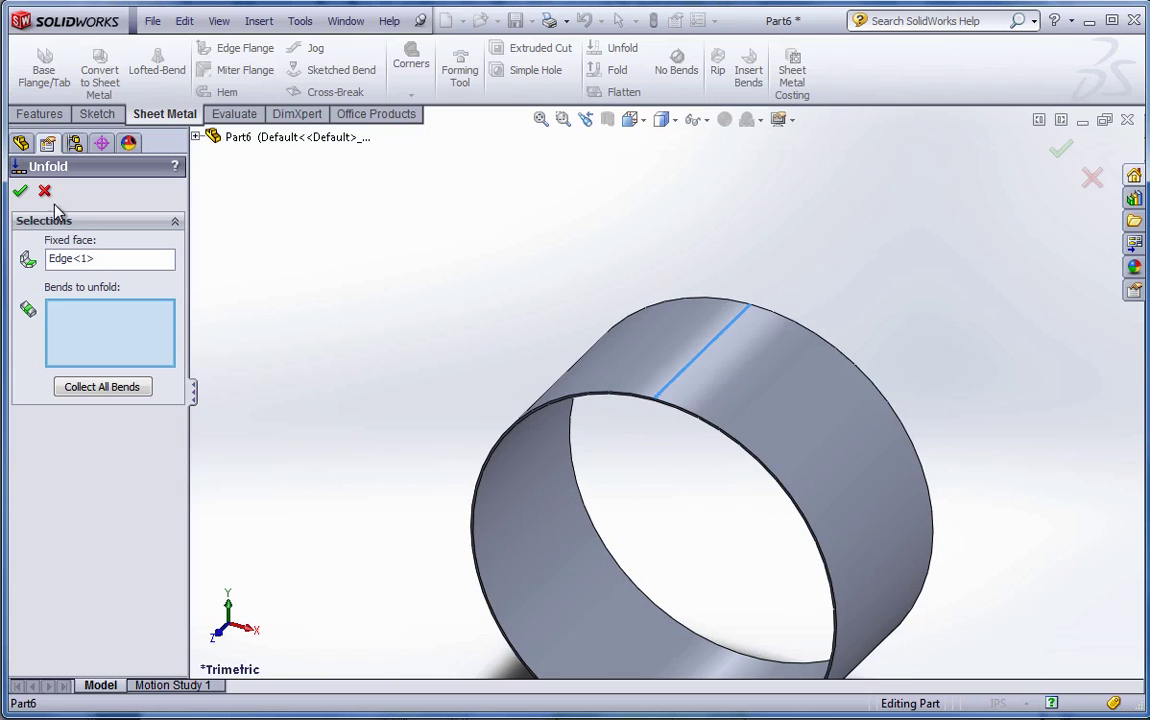
{"action": "left_click", "coordinate": [820, 460]}
{"action": "right_click", "coordinate": [811, 449]}
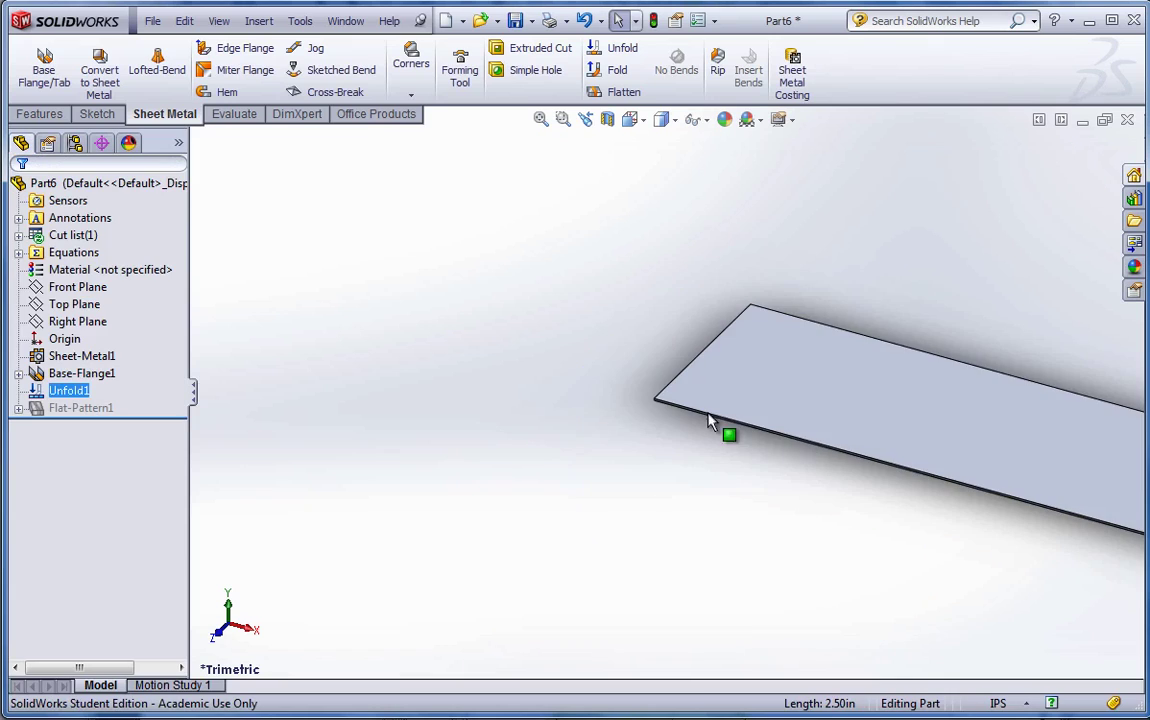
- Start a sketch on the unfolded strip's upper face and draw a circle of about 0.21 in radius near the origin corner
{"action": "scroll", "coordinate": [560, 450], "scroll_direction": "up", "scroll_amount": 5}
{"action": "scroll", "coordinate": [852, 435], "scroll_direction": "down", "scroll_amount": 3}
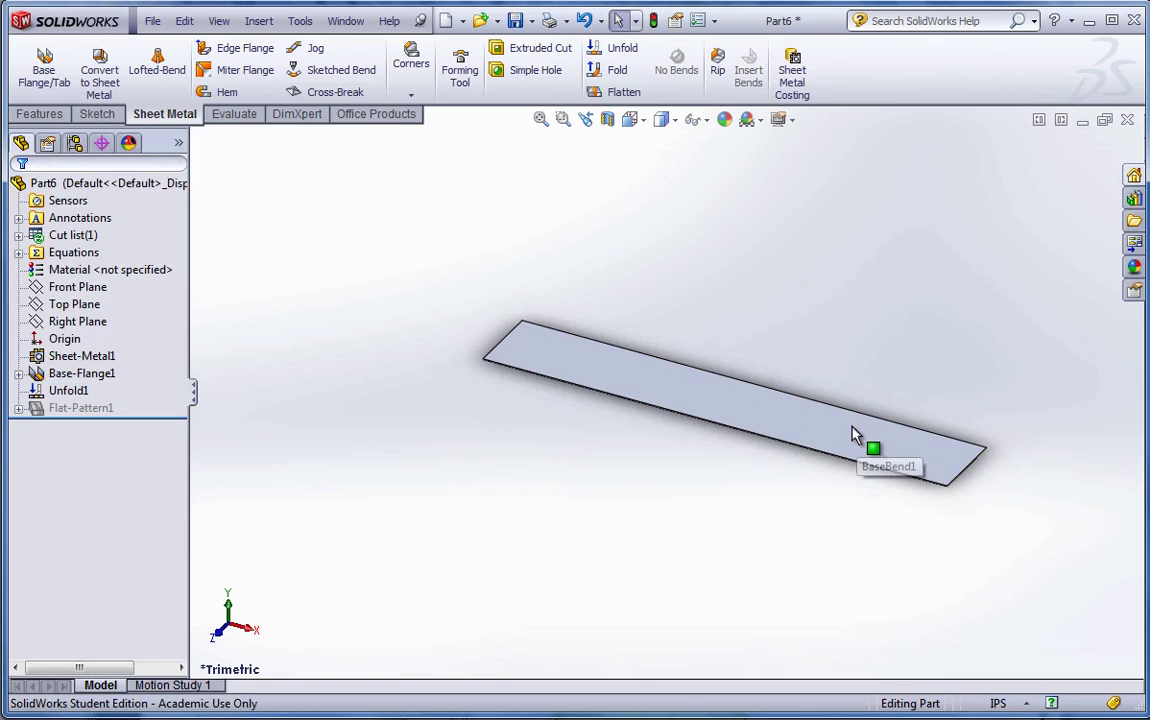
{"action": "scroll", "coordinate": [840, 425], "scroll_direction": "down", "scroll_amount": 3}
{"action": "left_click", "coordinate": [642, 380]}
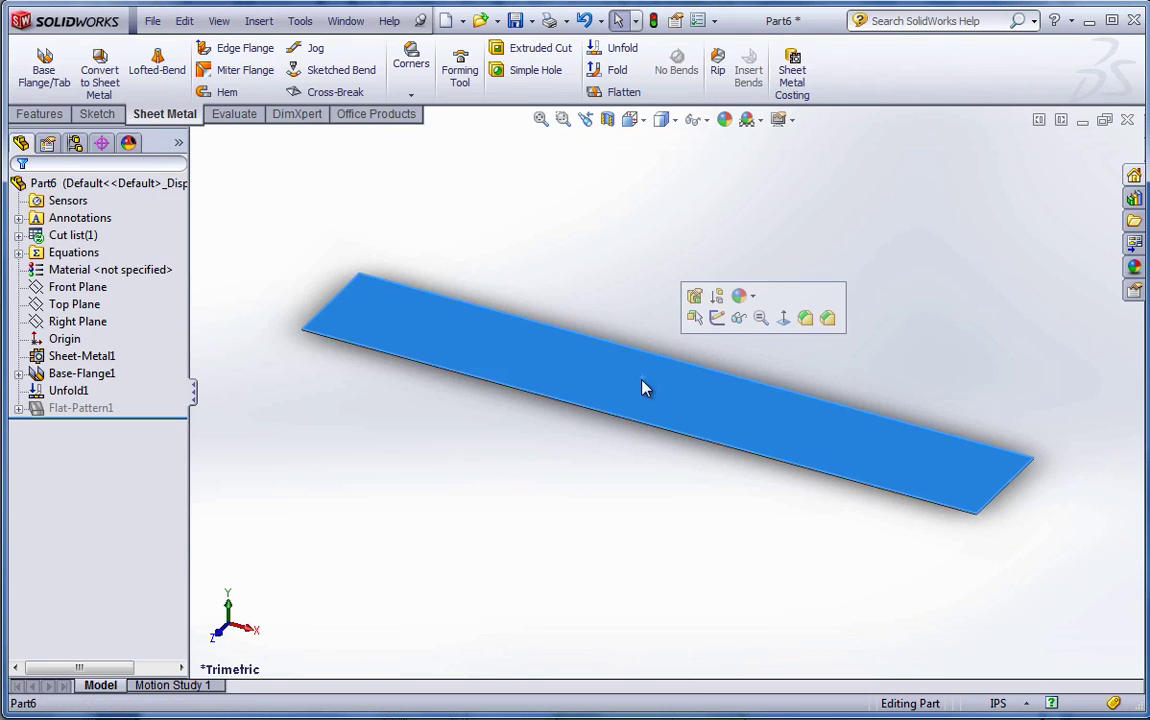
{"action": "left_click", "coordinate": [718, 322]}
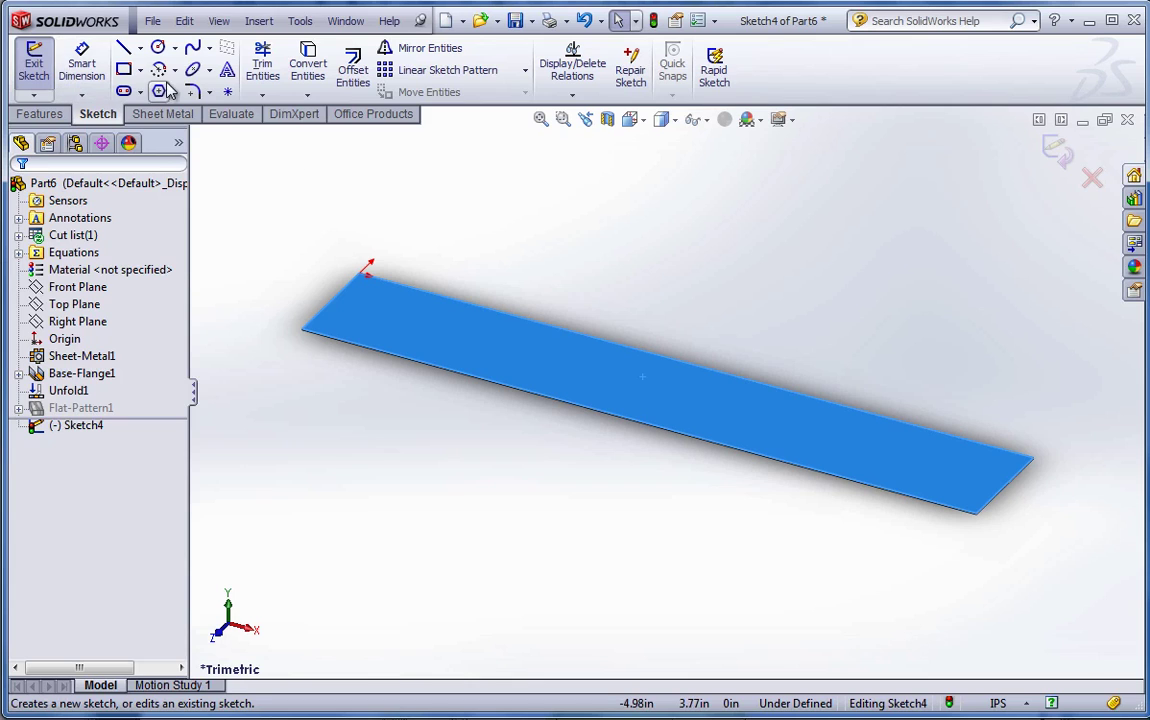
{"action": "left_click", "coordinate": [158, 47]}
{"action": "scroll", "coordinate": [340, 300], "scroll_direction": "down", "scroll_amount": 5}
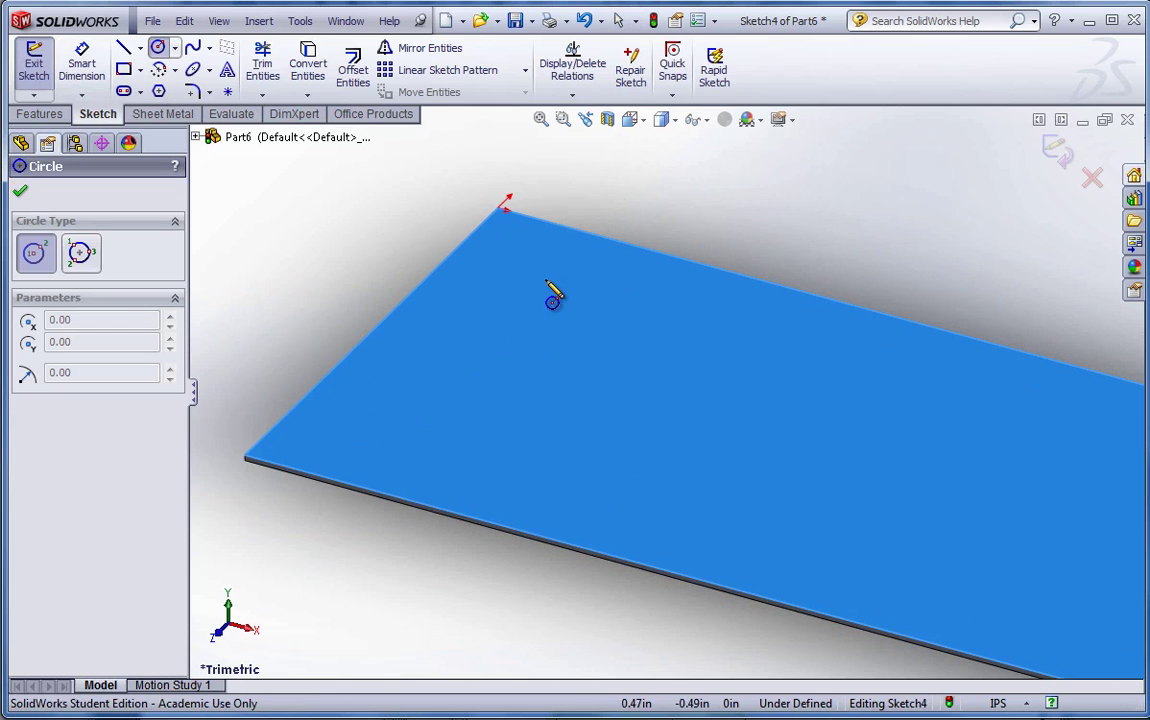
{"action": "left_click", "coordinate": [558, 280]}
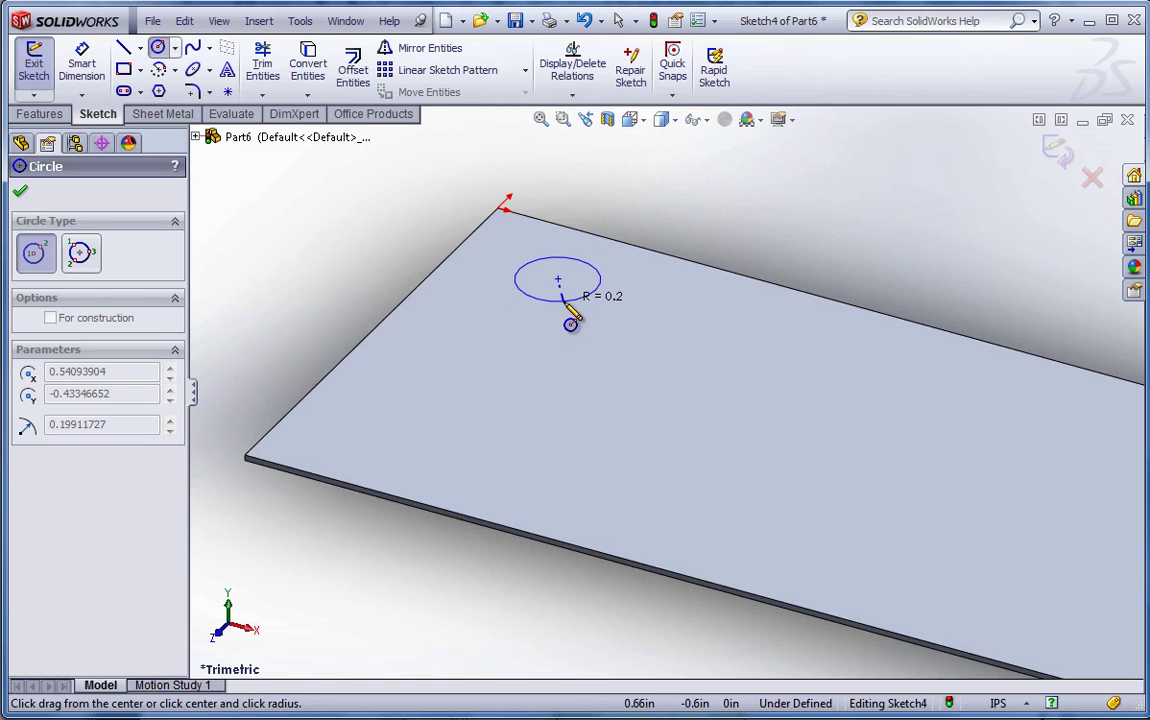
{"action": "left_click", "coordinate": [514, 282]}
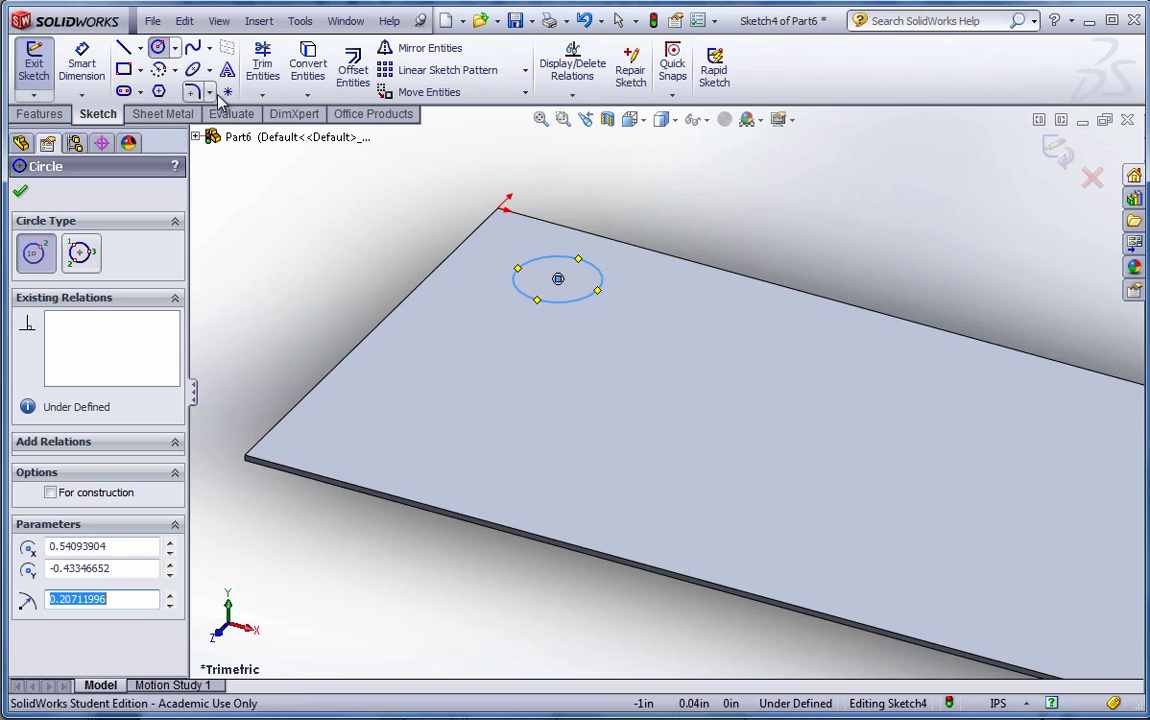
{"action": "key", "text": "Escape"}
- Start a linear sketch pattern of the circle along the X-axis with 0.6 in spacing
{"action": "left_click", "coordinate": [420, 78]}
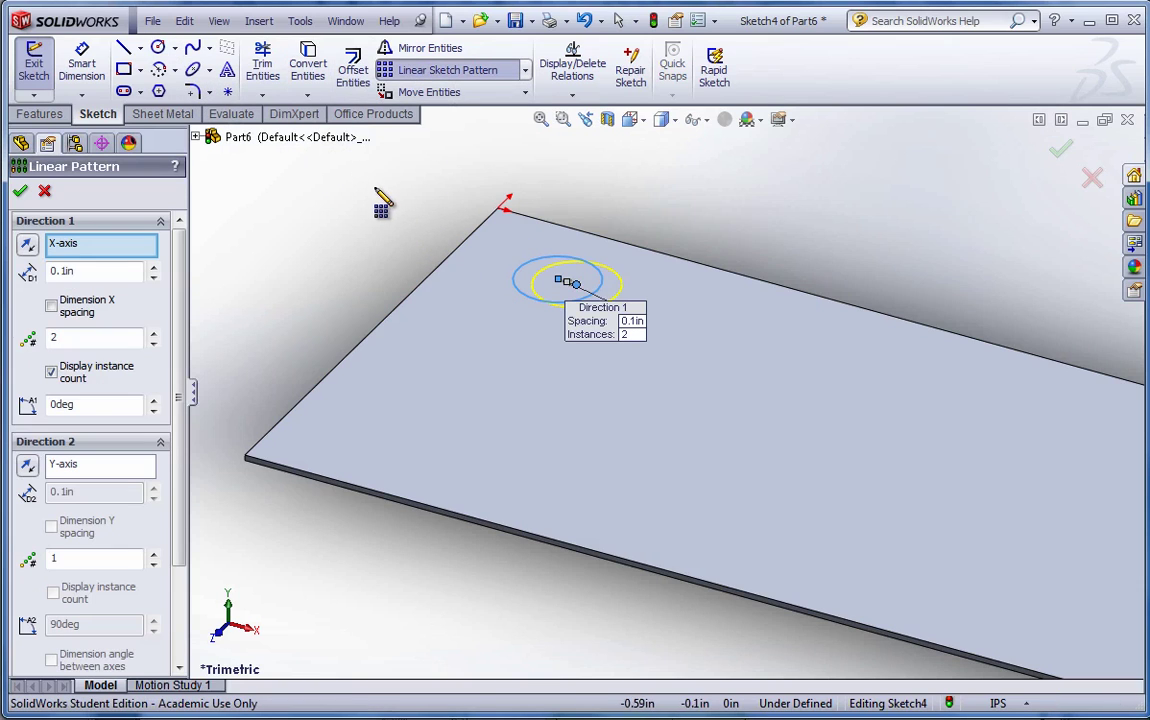
{"action": "left_click", "coordinate": [153, 268]}
{"action": "left_click", "coordinate": [153, 268]}
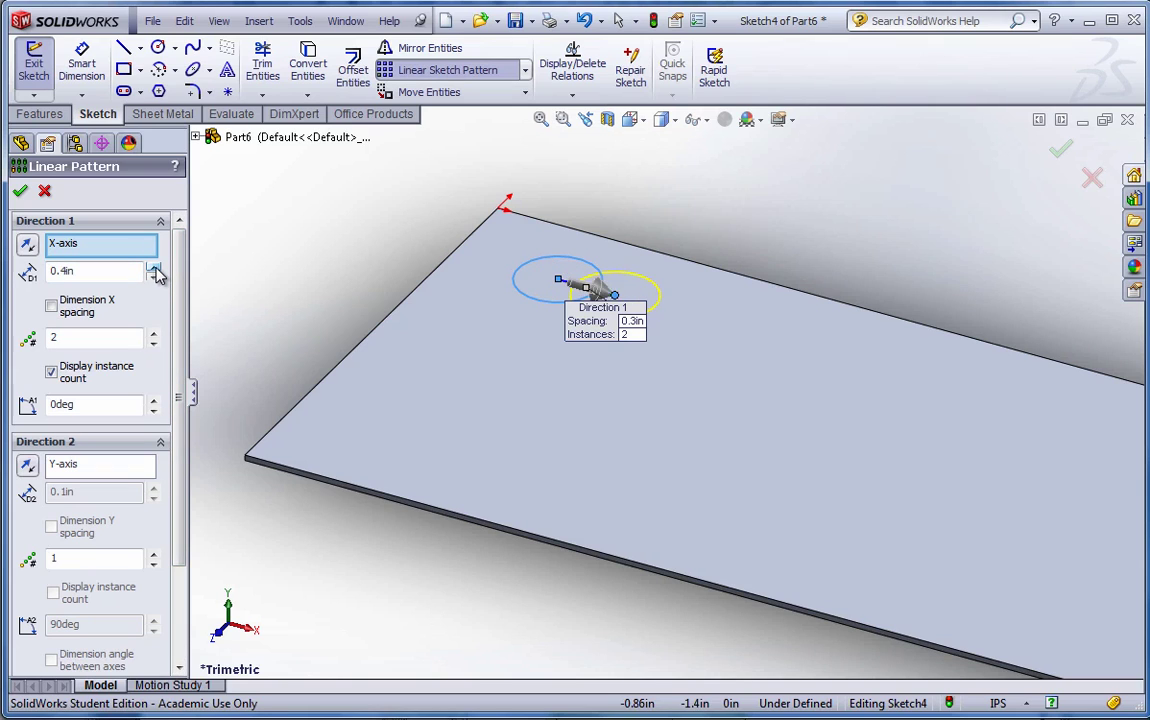
{"action": "left_click", "coordinate": [153, 268]}
{"action": "left_click", "coordinate": [153, 268]}
{"action": "key", "text": "z"}
{"action": "key", "text": "z"}
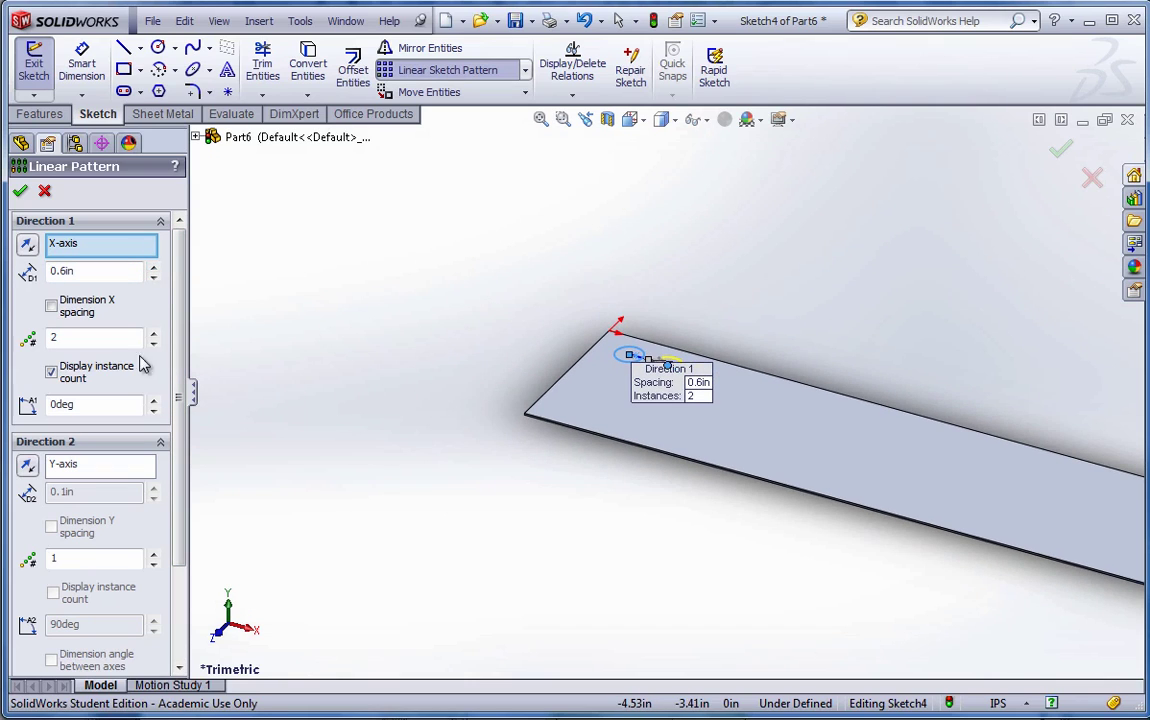
- Set the pattern's Y-axis direction to 3 instances at 0.8 in spacing, reversed to run across the strip
{"action": "left_click", "coordinate": [153, 555]}
{"action": "left_click", "coordinate": [153, 555]}
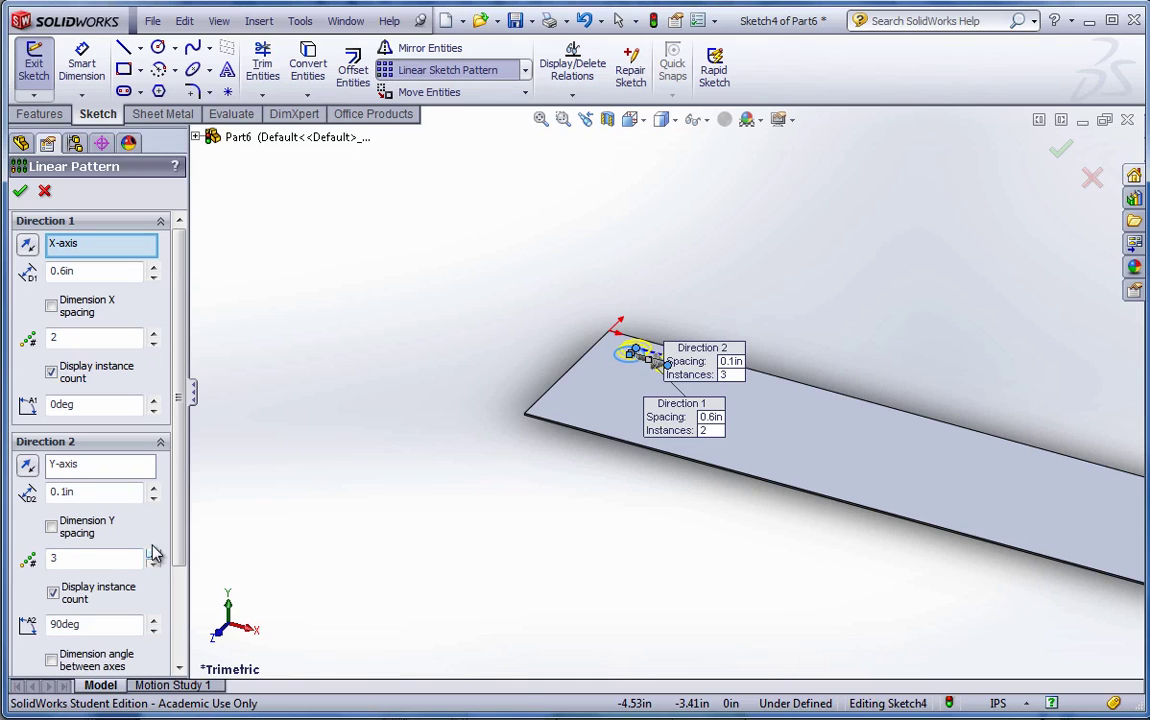
{"action": "left_click", "coordinate": [27, 464]}
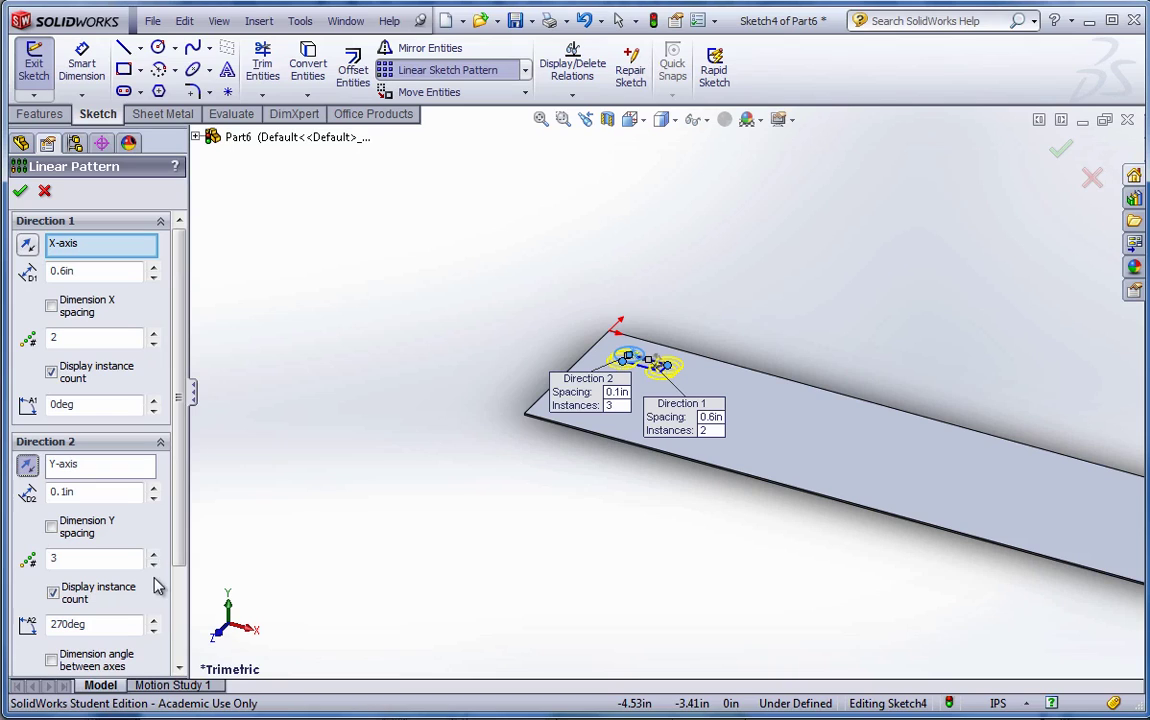
{"action": "left_click", "coordinate": [153, 487]}
{"action": "left_click", "coordinate": [153, 487]}
{"action": "left_click", "coordinate": [153, 487]}
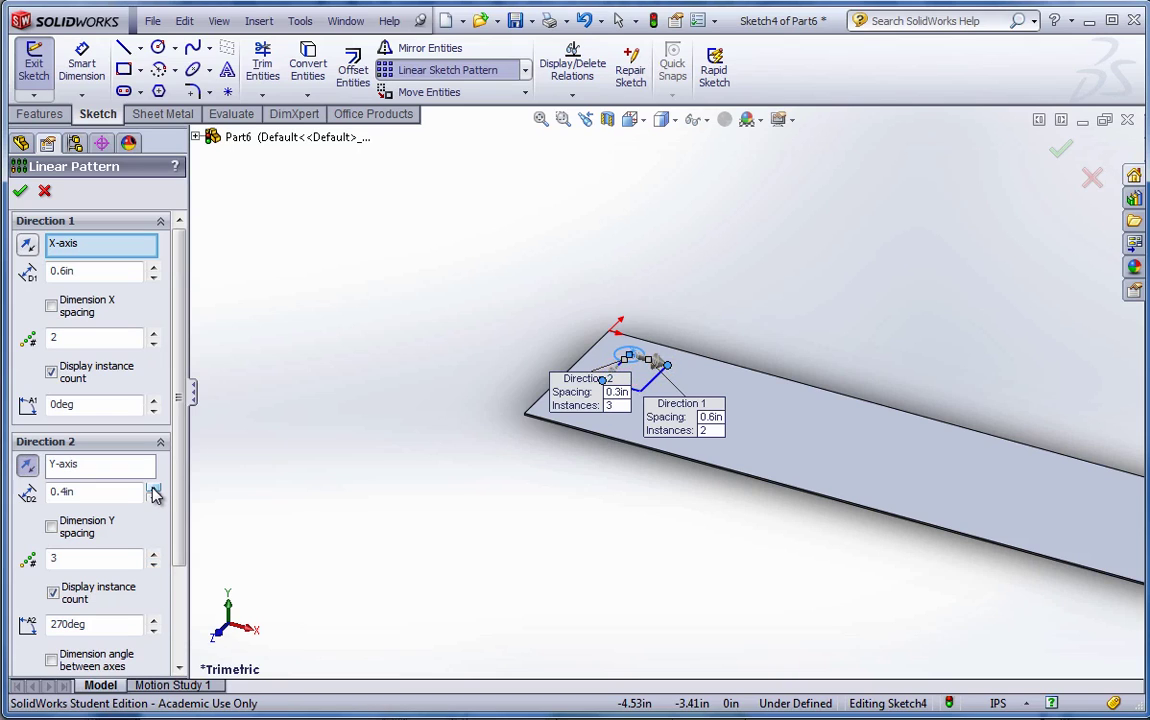
{"action": "left_click", "coordinate": [153, 487]}
{"action": "left_click", "coordinate": [153, 487]}
{"action": "left_click", "coordinate": [153, 487]}
{"action": "left_click", "coordinate": [153, 487]}
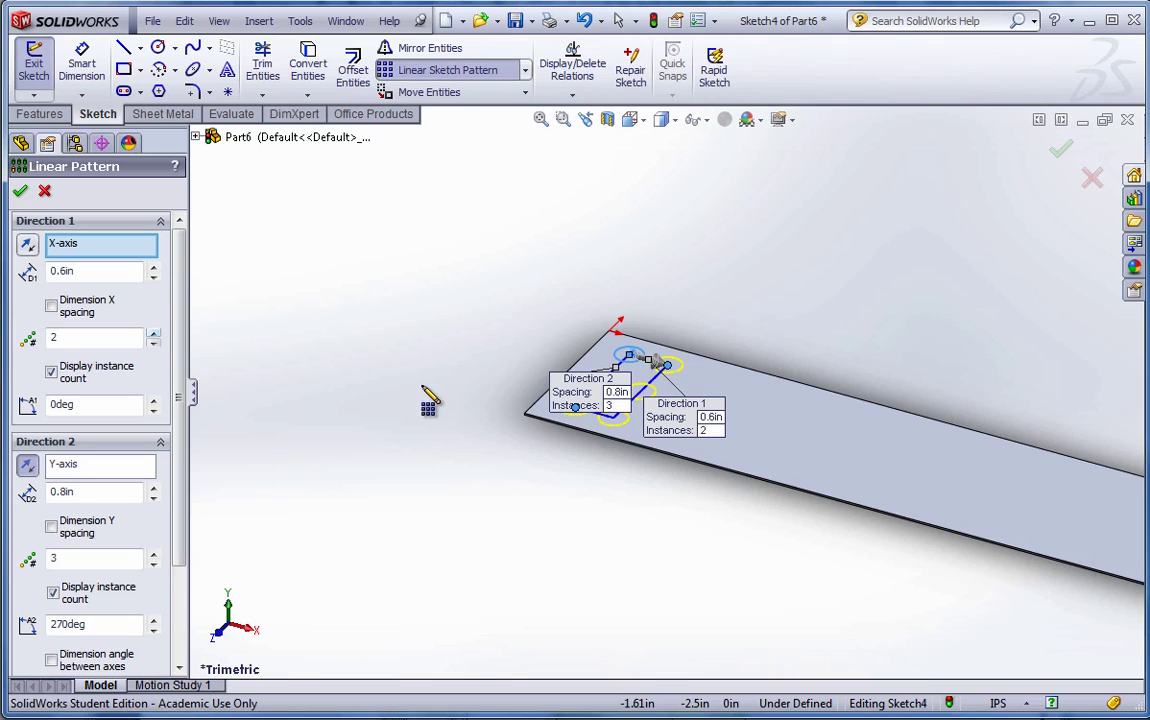
- Set the X-axis direction to 25 instances and finish the linear sketch pattern
{"action": "scroll", "coordinate": [424, 406], "scroll_direction": "up", "scroll_amount": 3}
{"action": "scroll", "coordinate": [930, 512], "scroll_direction": "down", "scroll_amount": 2}
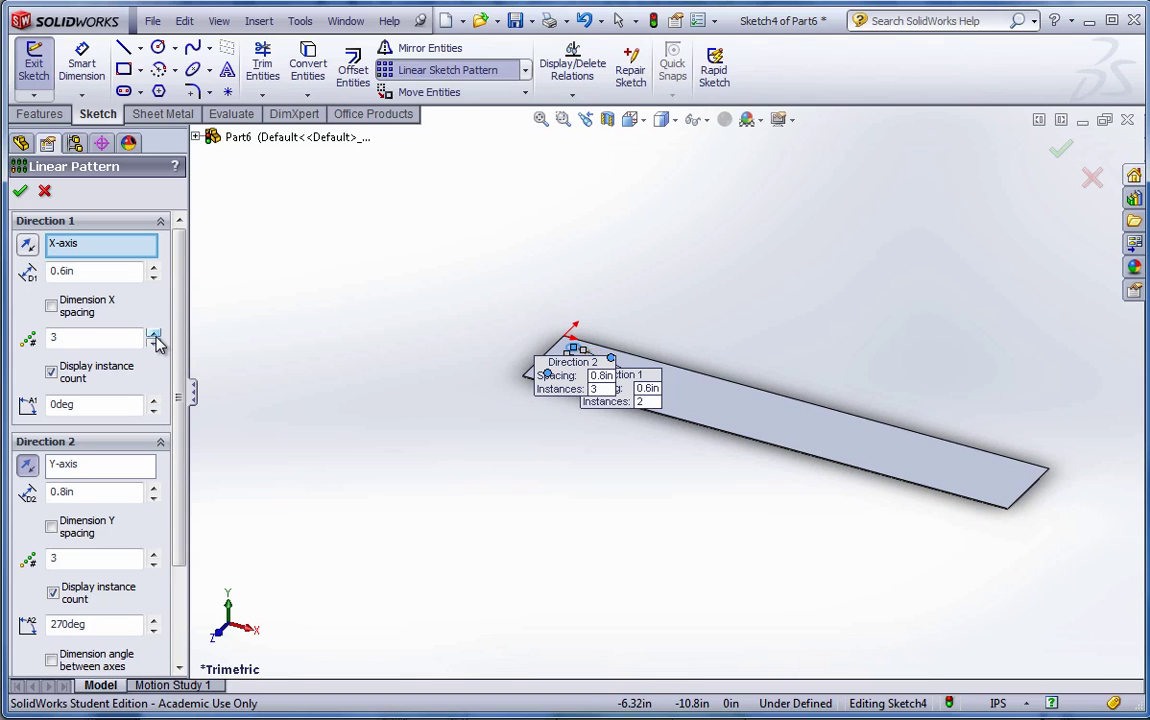
{"action": "left_click_drag", "start_coordinate": [155, 340], "coordinate": [155, 340]}
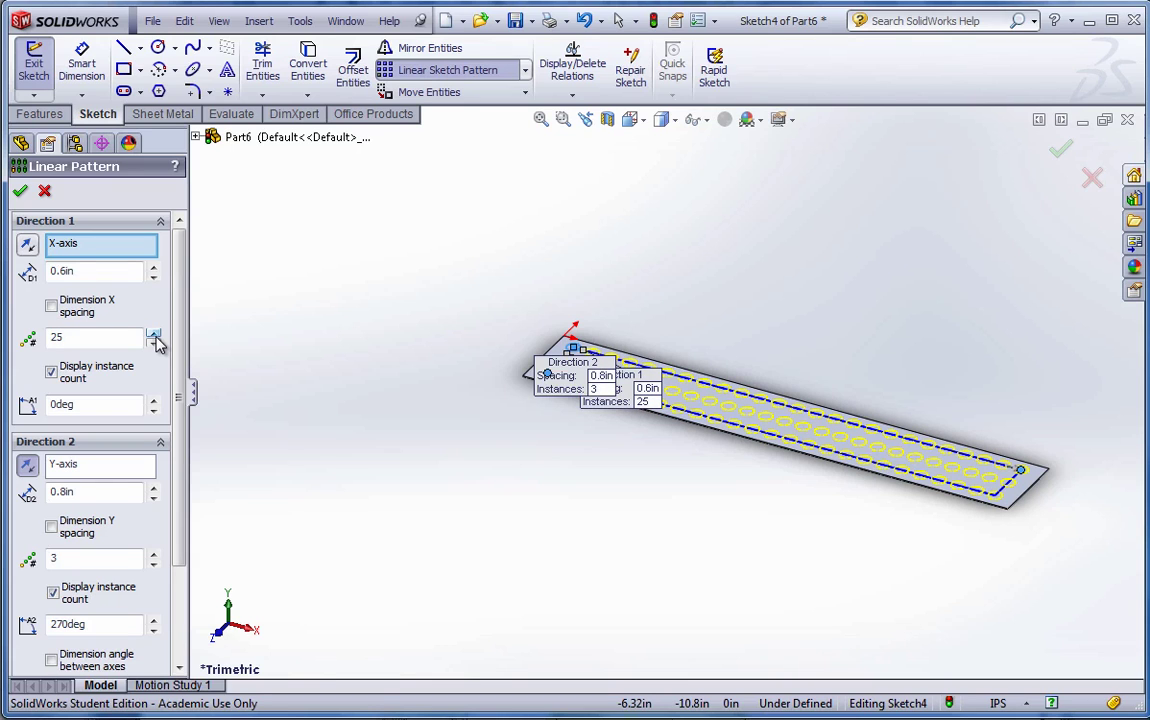
{"action": "left_click", "coordinate": [22, 194]}
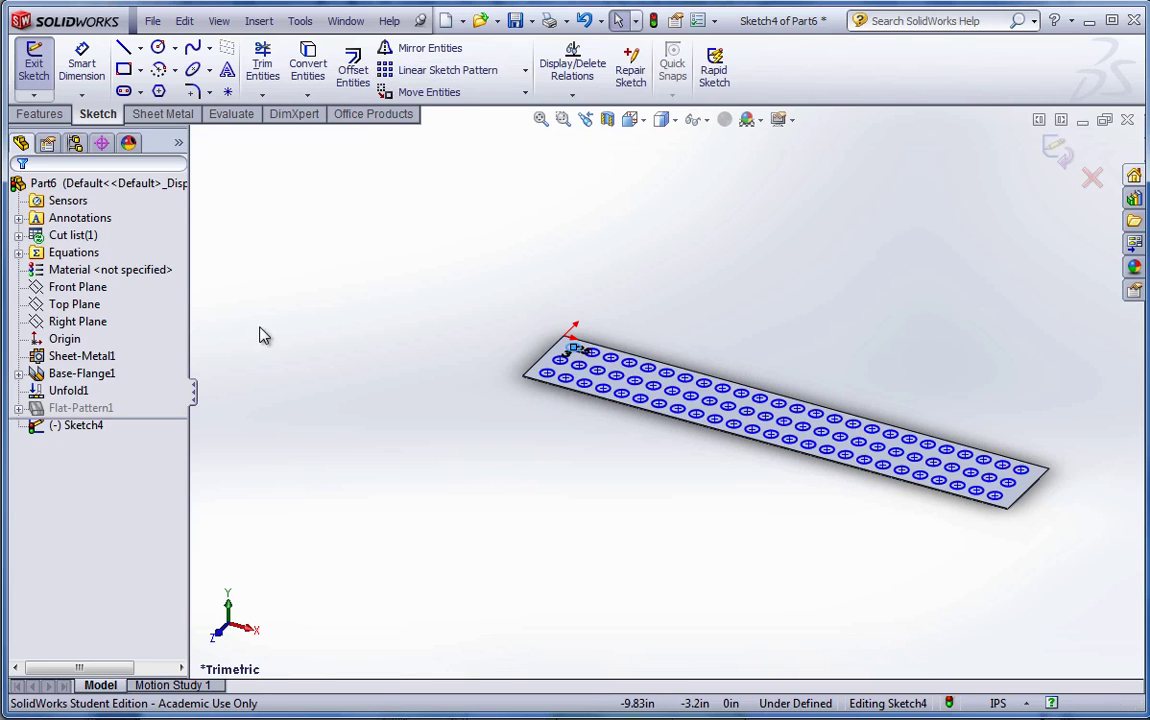
- Extrude-cut the patterned circles through all of the strip, with Link to thickness and Normal cut enabled
{"action": "left_click", "coordinate": [64, 115]}
{"action": "left_click", "coordinate": [283, 68]}
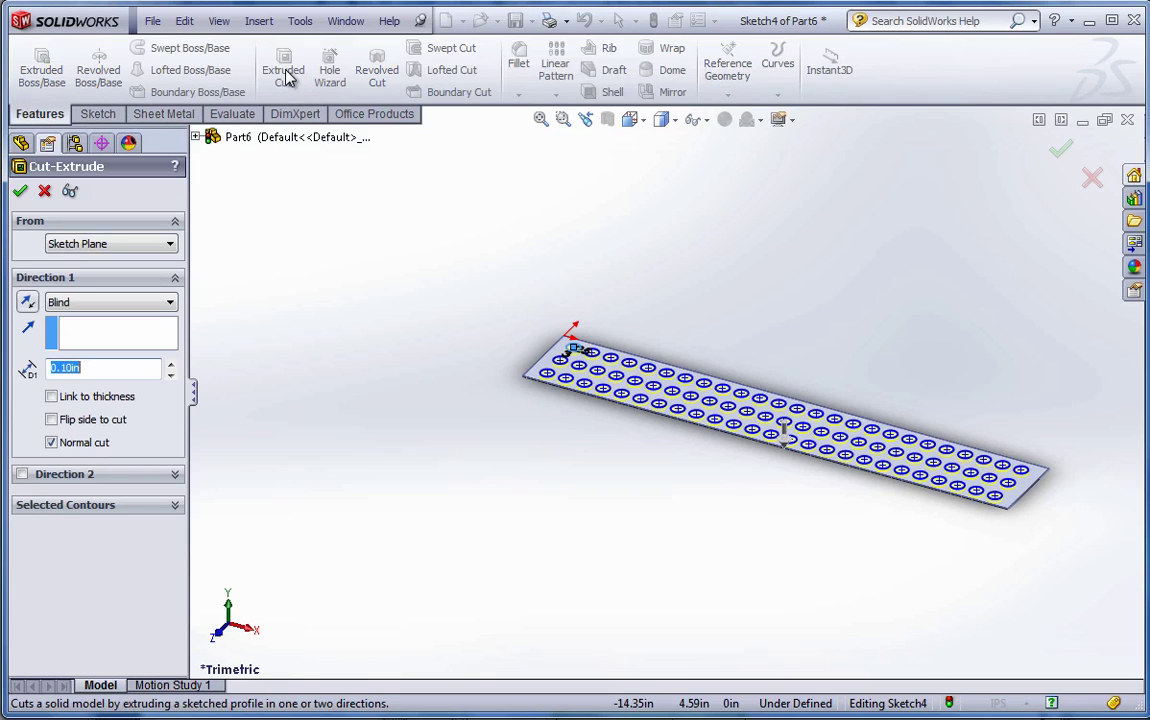
{"action": "left_click", "coordinate": [97, 303]}
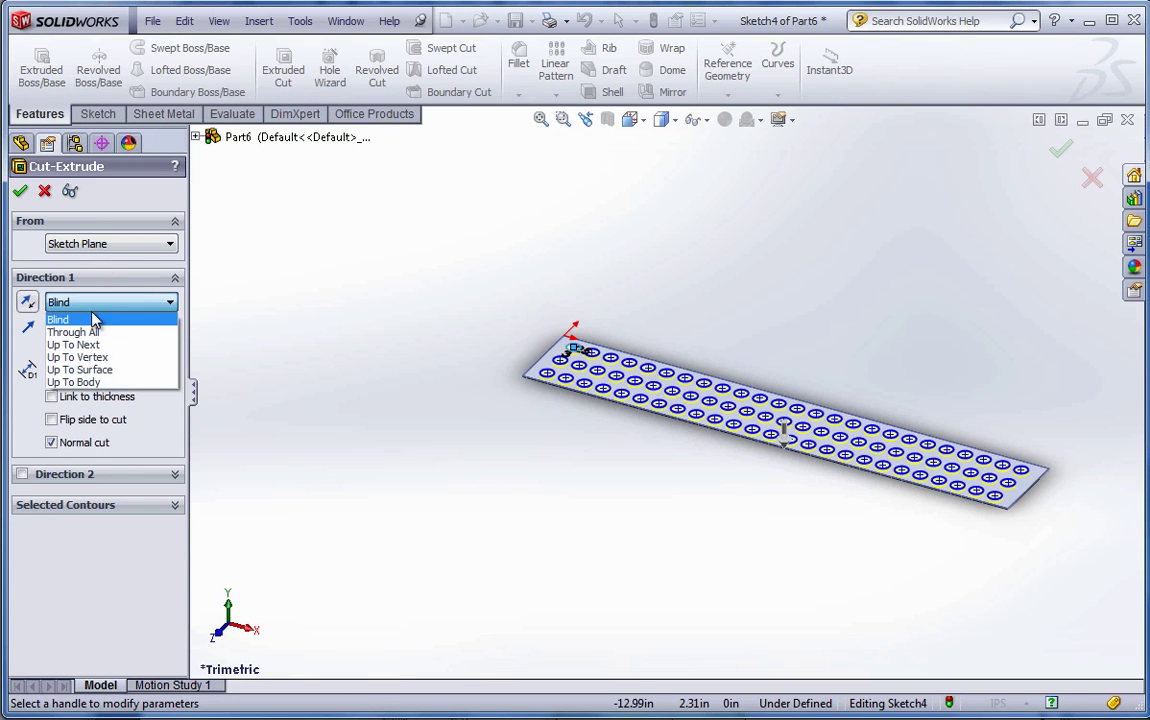
{"action": "left_click", "coordinate": [88, 333]}
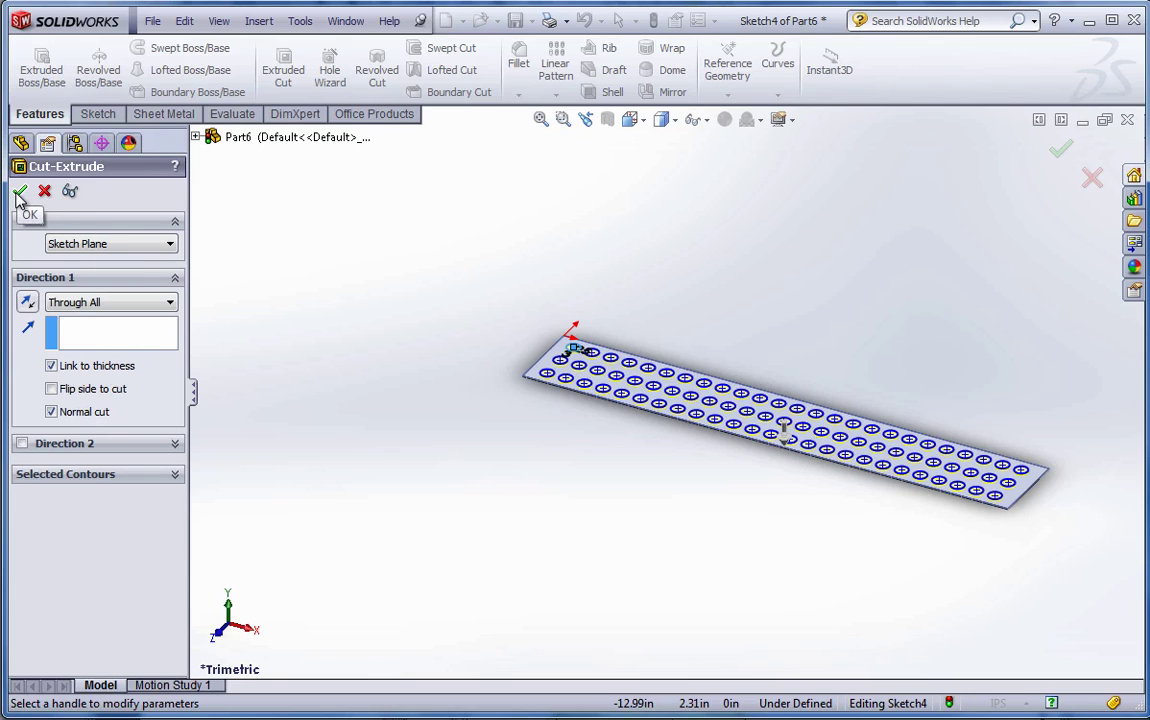
{"action": "left_click", "coordinate": [20, 192]}
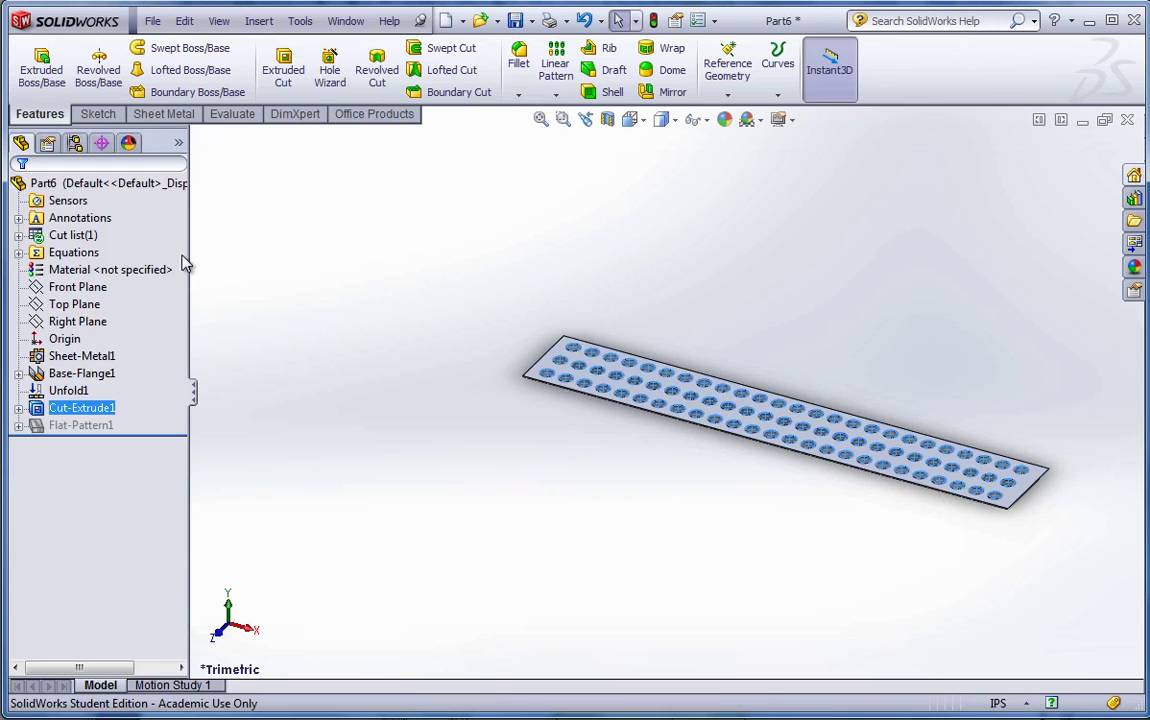
- Fold the perforated strip back into a cylinder, selecting its base bend and keeping the end edge fixed
{"action": "scroll", "coordinate": [883, 500], "scroll_direction": "down", "scroll_amount": 2}
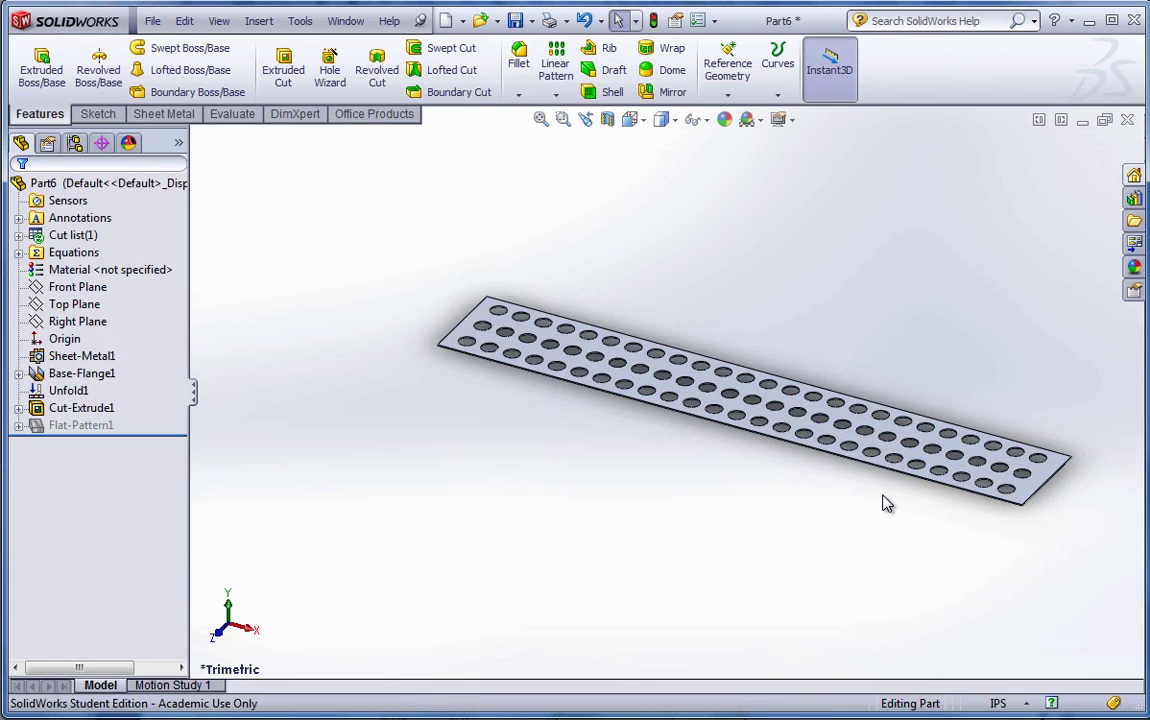
{"action": "scroll", "coordinate": [893, 444], "scroll_direction": "down", "scroll_amount": 2}
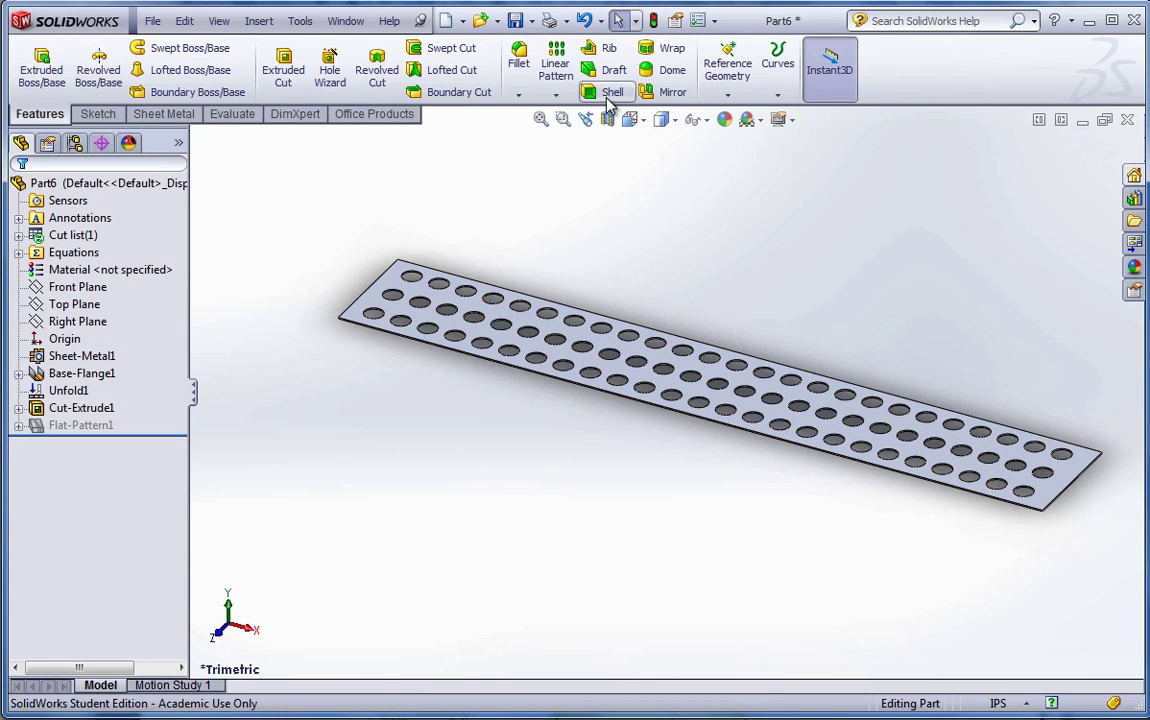
{"action": "left_click", "coordinate": [183, 116]}
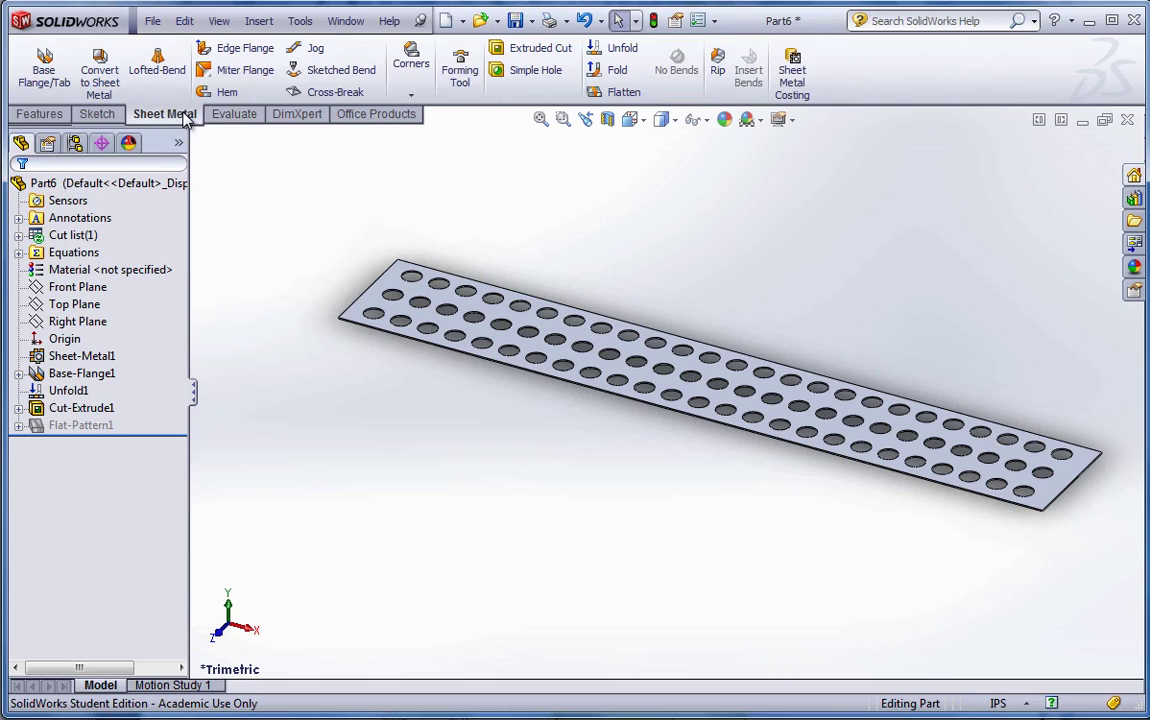
{"action": "left_click", "coordinate": [610, 78]}
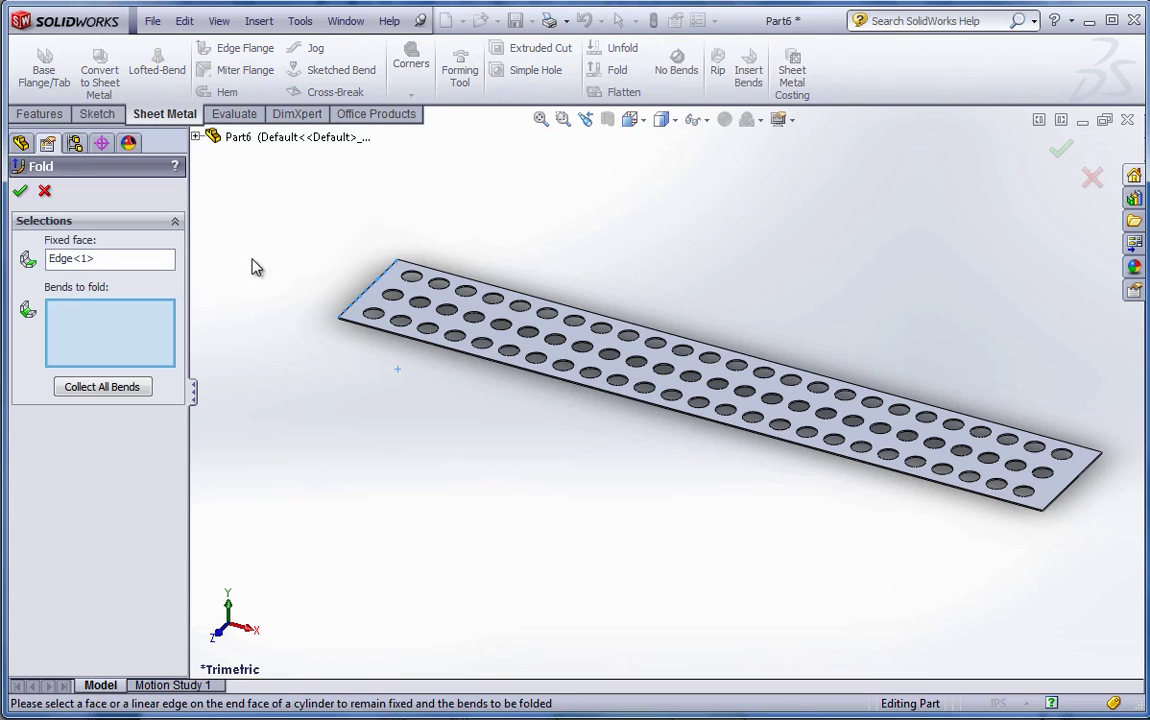
{"action": "left_click", "coordinate": [595, 367]}
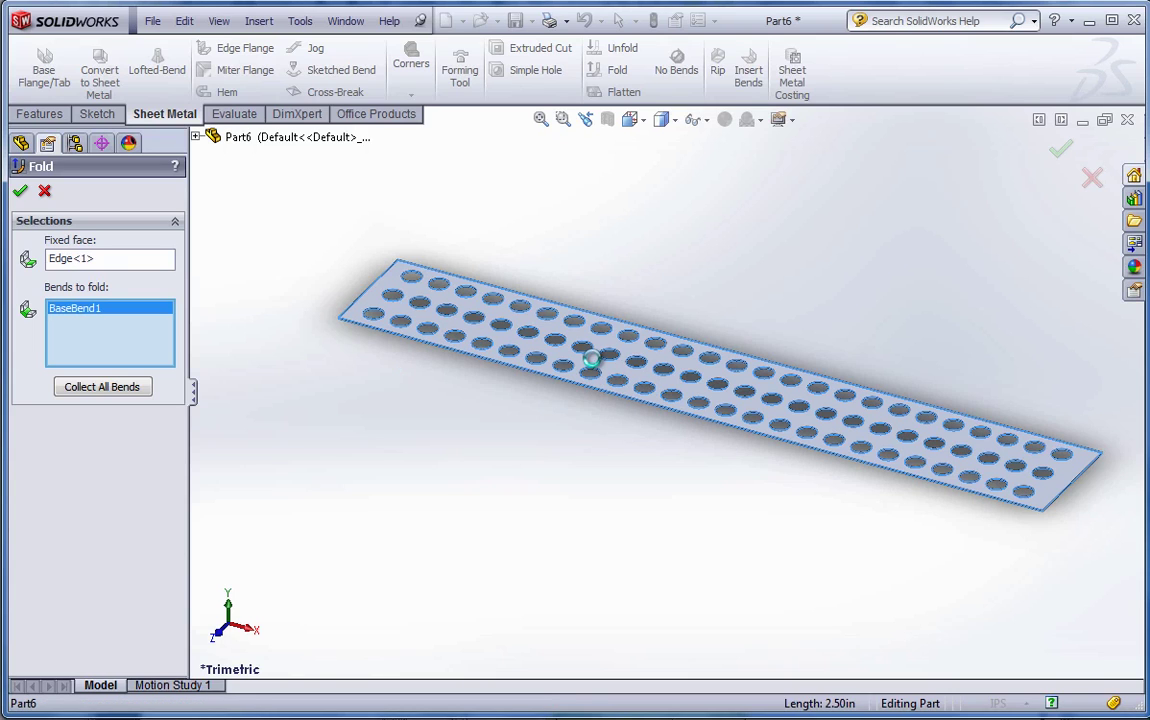
{"action": "right_click", "coordinate": [593, 363]}
{"action": "key", "text": "f"}
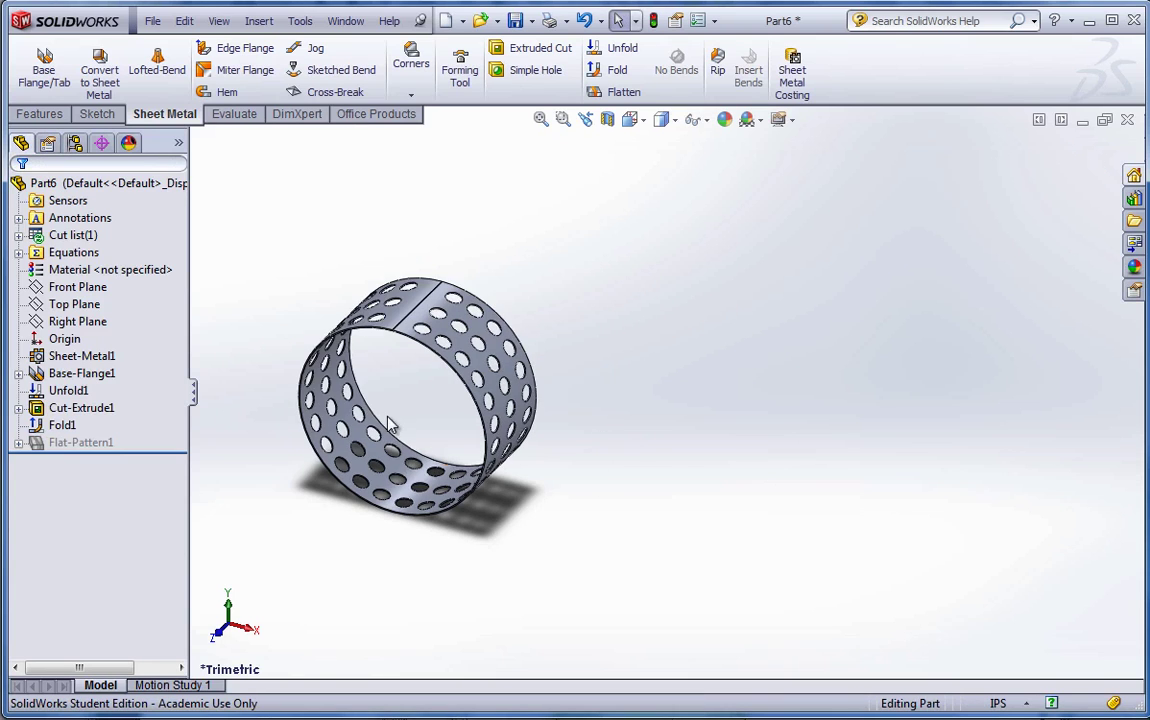